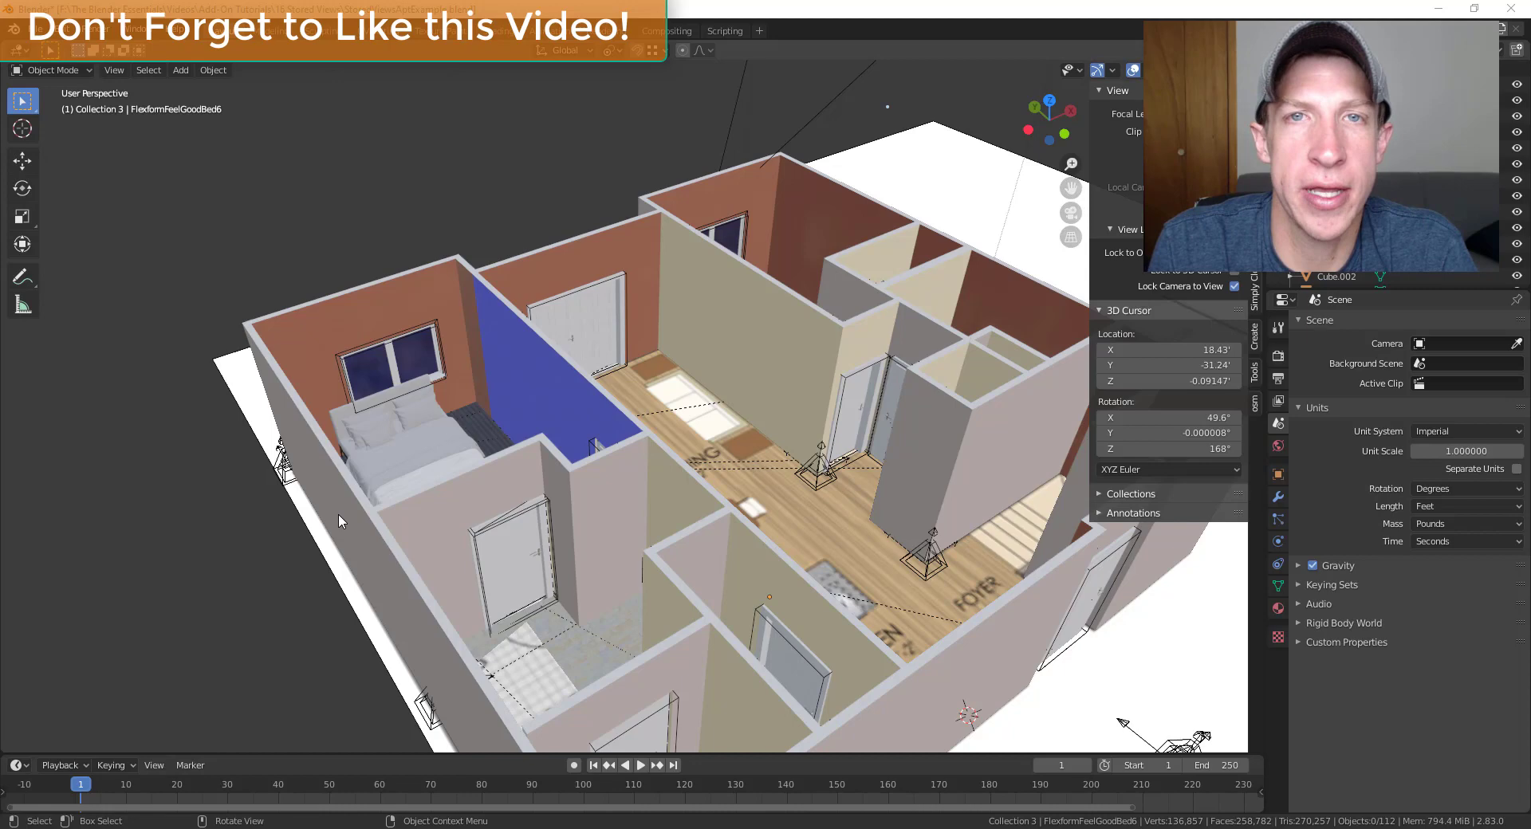
Examine the apartment model, going from the whole floor plan down into the kitchen with its two cabinets
left_click(680, 411)
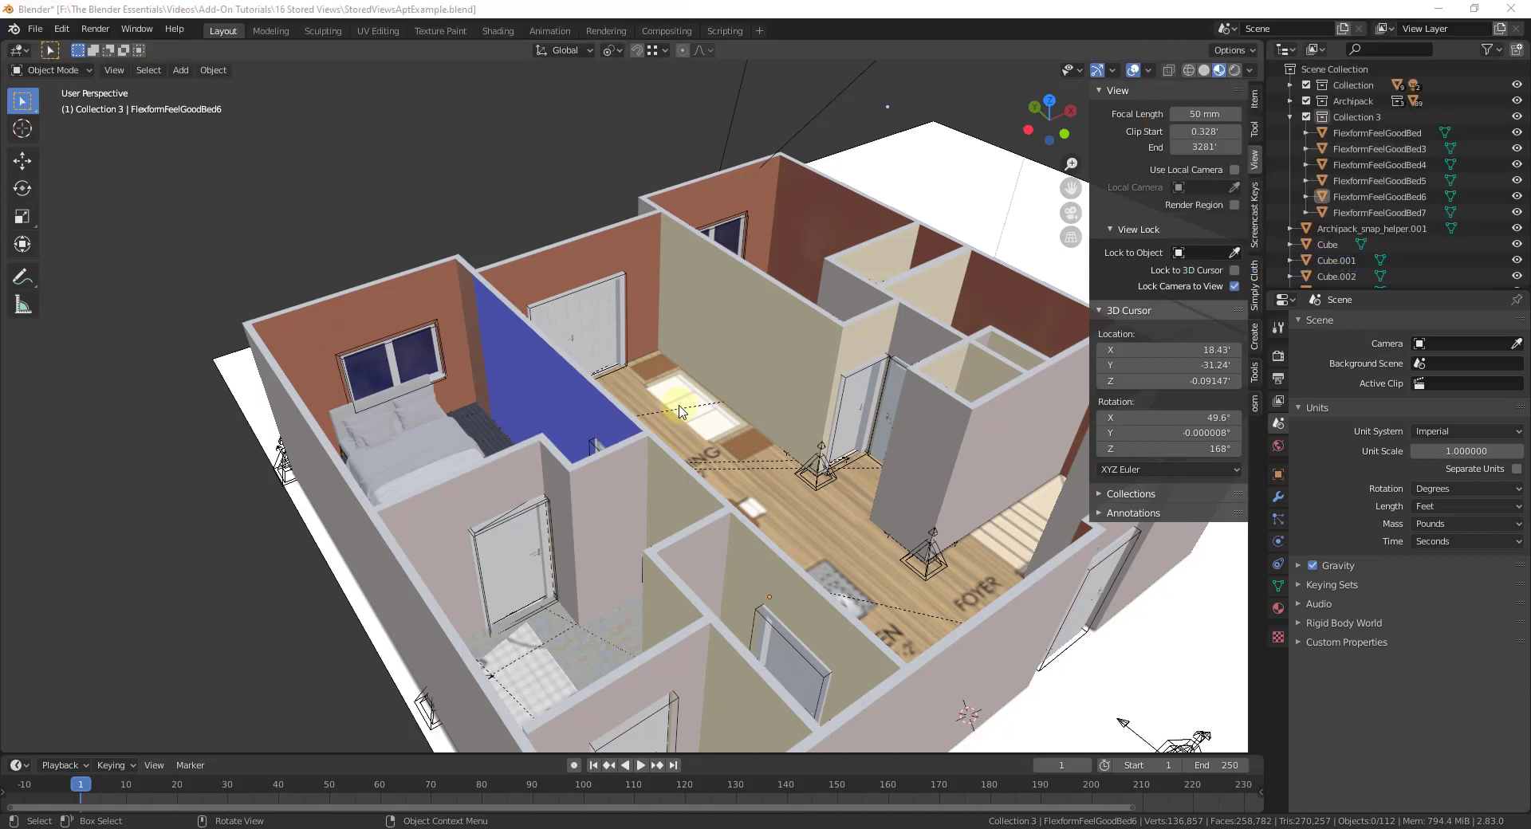
scroll(932, 399, "down", 2)
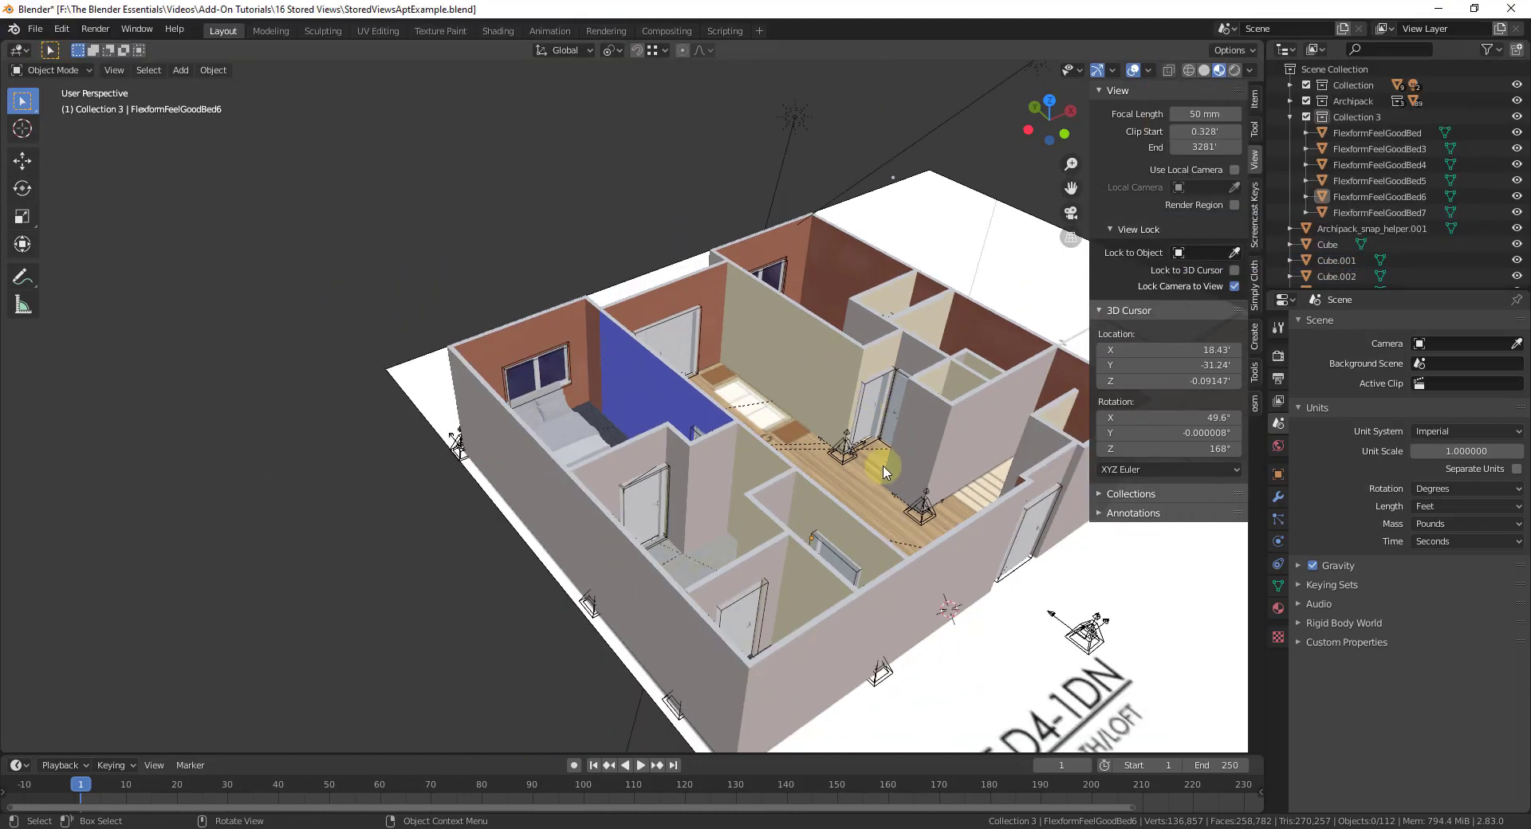
middle_click_drag(874, 461, 752, 382)
scroll(793, 357, "up", 2)
middle_click_drag(939, 400, 153, 314)
scroll(979, 410, "up", 5)
middle_click_drag(974, 376, 1249, 323)
scroll(304, 317, "down", 5)
middle_click_drag(303, 318, 352, 317)
scroll(660, 454, "up", 4)
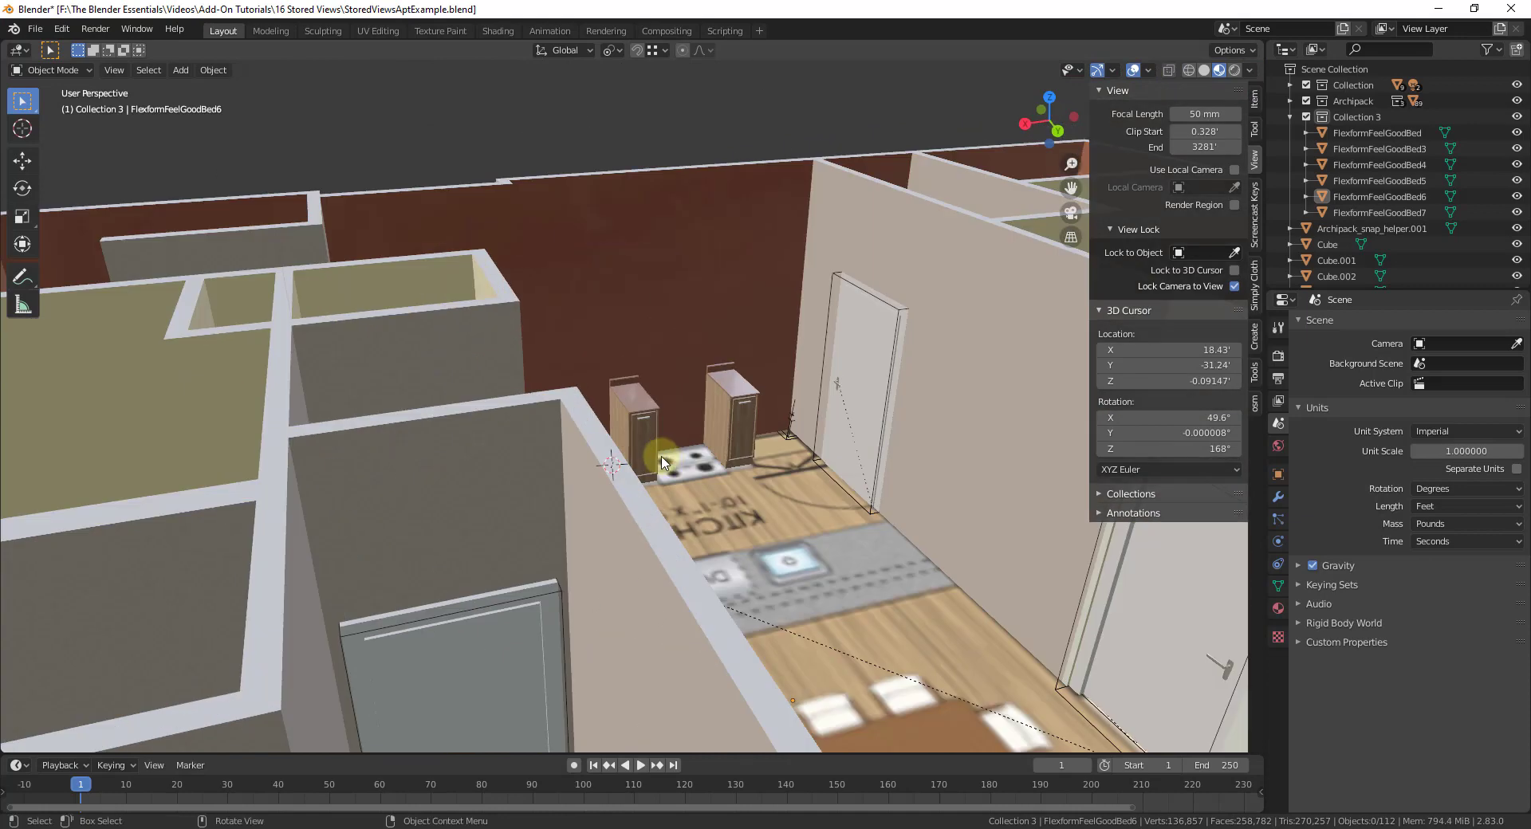
scroll(750, 510, "up", 3)
middle_click_drag(598, 451, 603, 298)
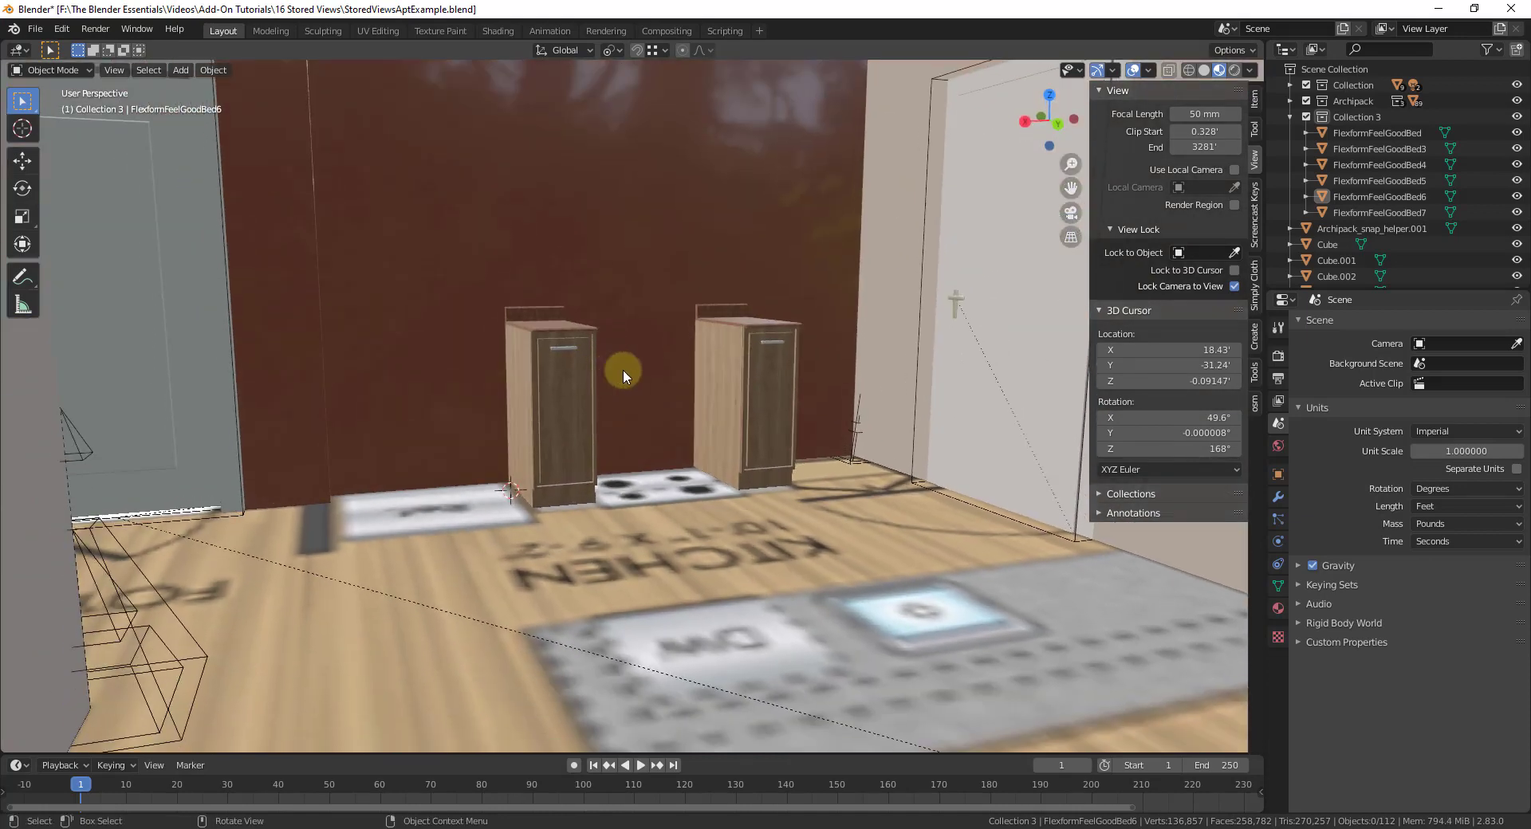
middle_click_drag(638, 405, 821, 366)
scroll(818, 364, "up", 5)
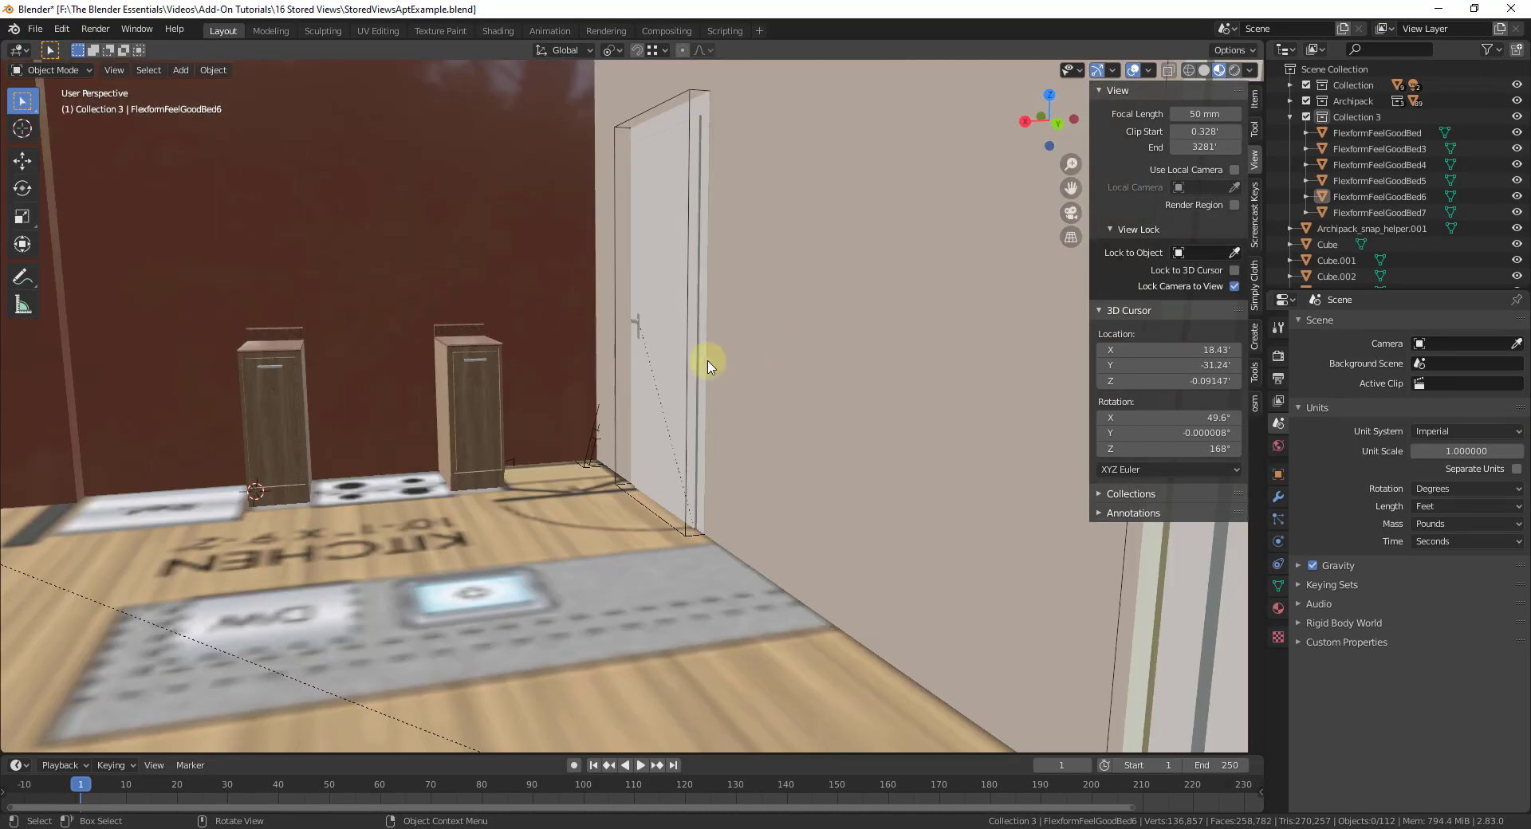
scroll(702, 358, "down", 2)
middle_click_drag(548, 362, 356, 366)
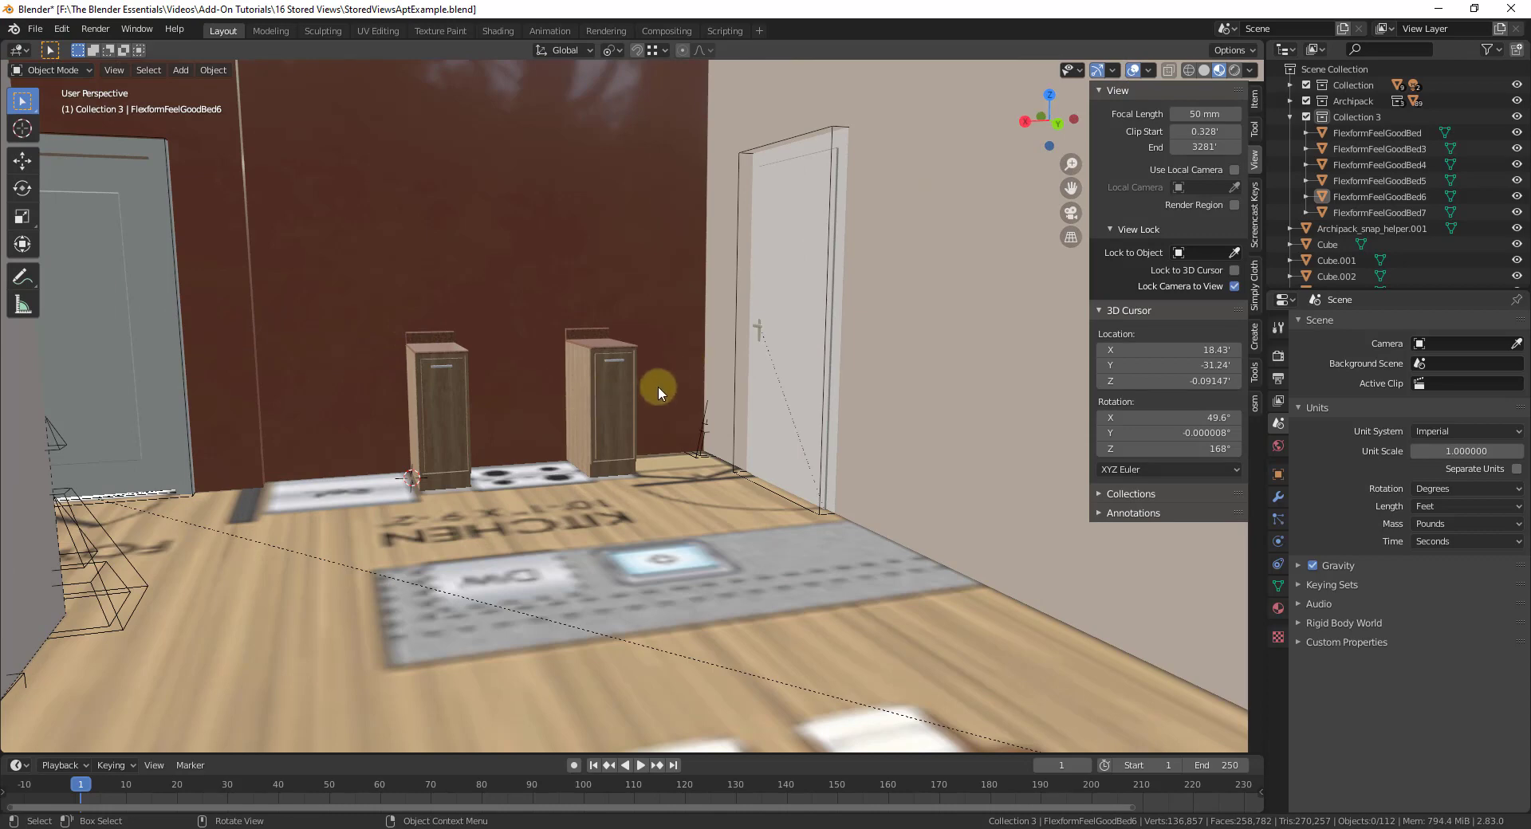
Enable the 3D View: Stored Views add-on in the preferences and review its details
left_click(59, 29)
left_click(62, 28)
left_click(99, 257)
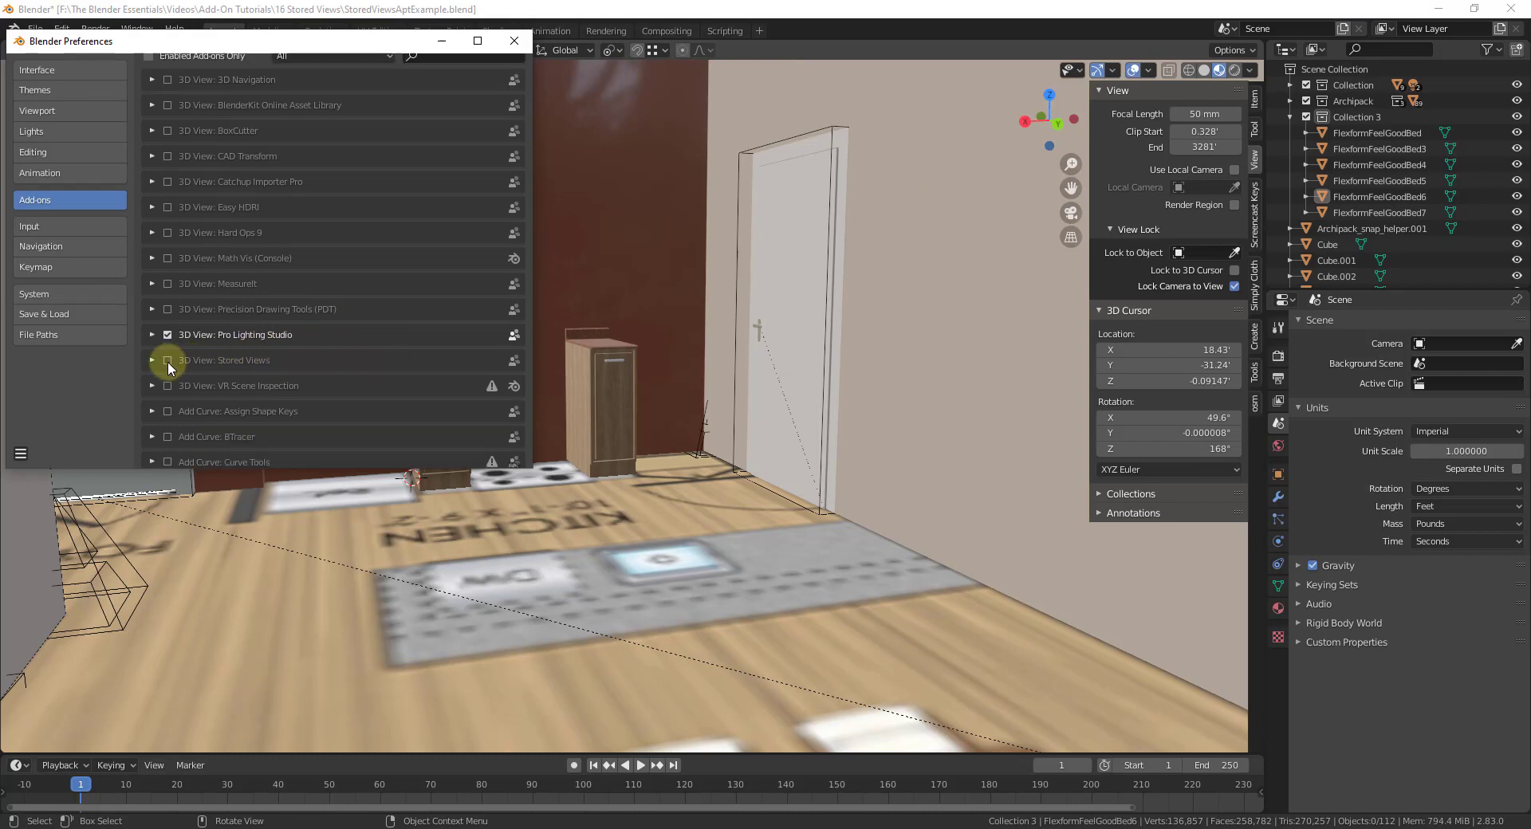
left_click(167, 361)
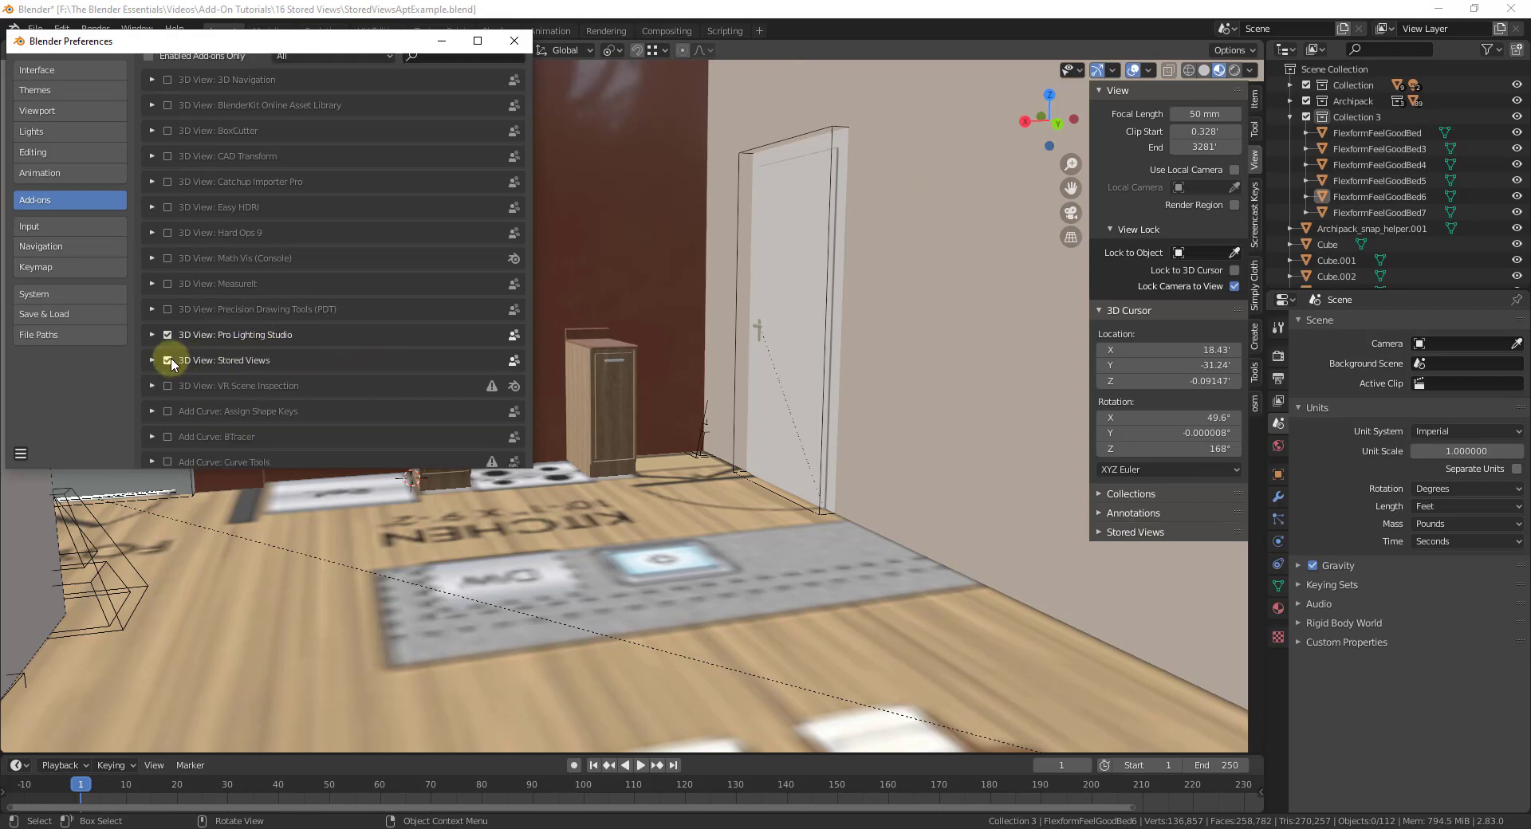
left_click(152, 360)
scroll(275, 260, "down", 3)
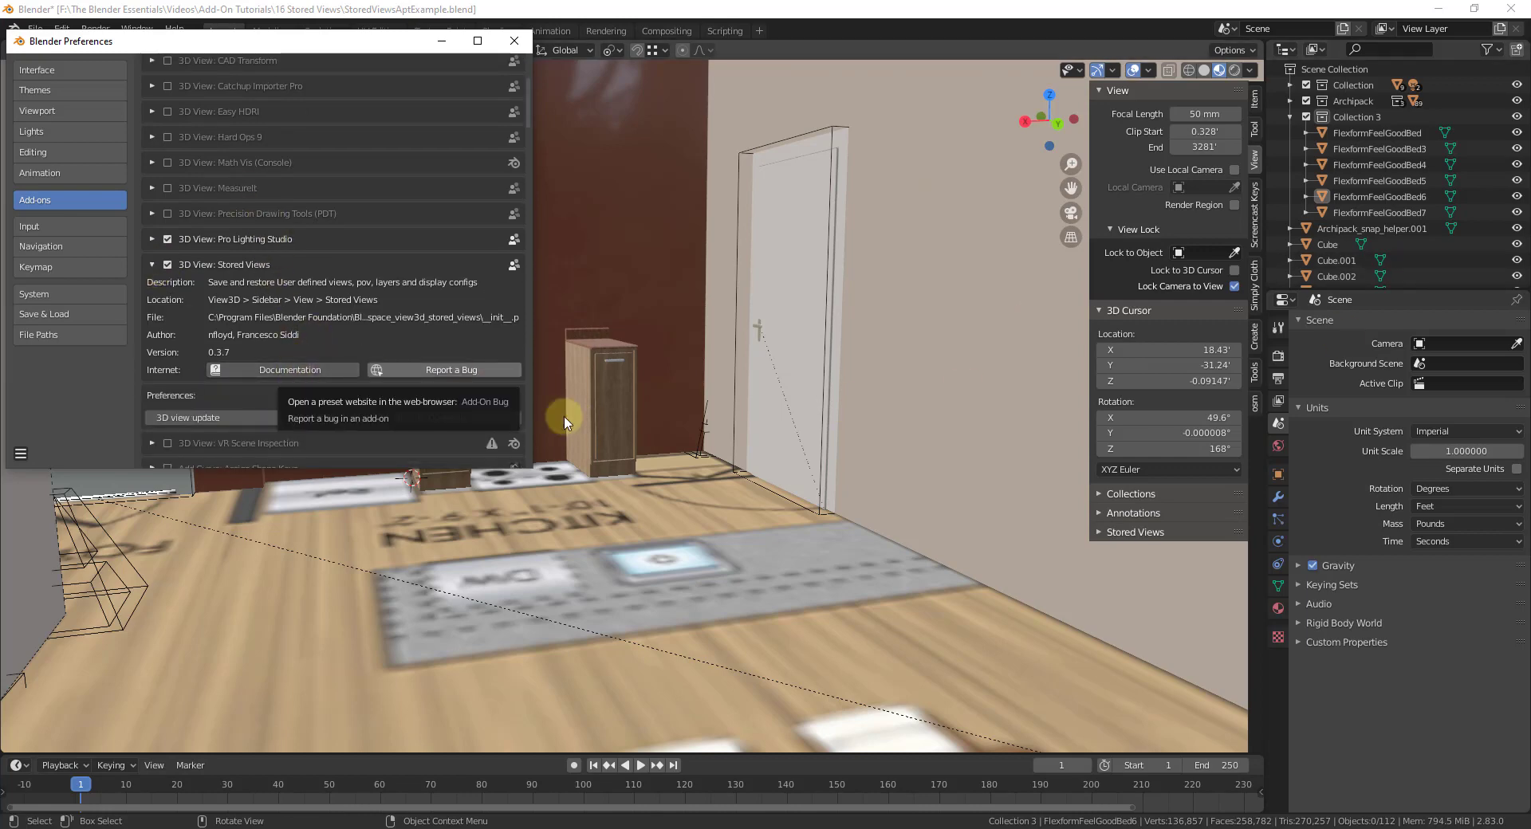
left_click(513, 41)
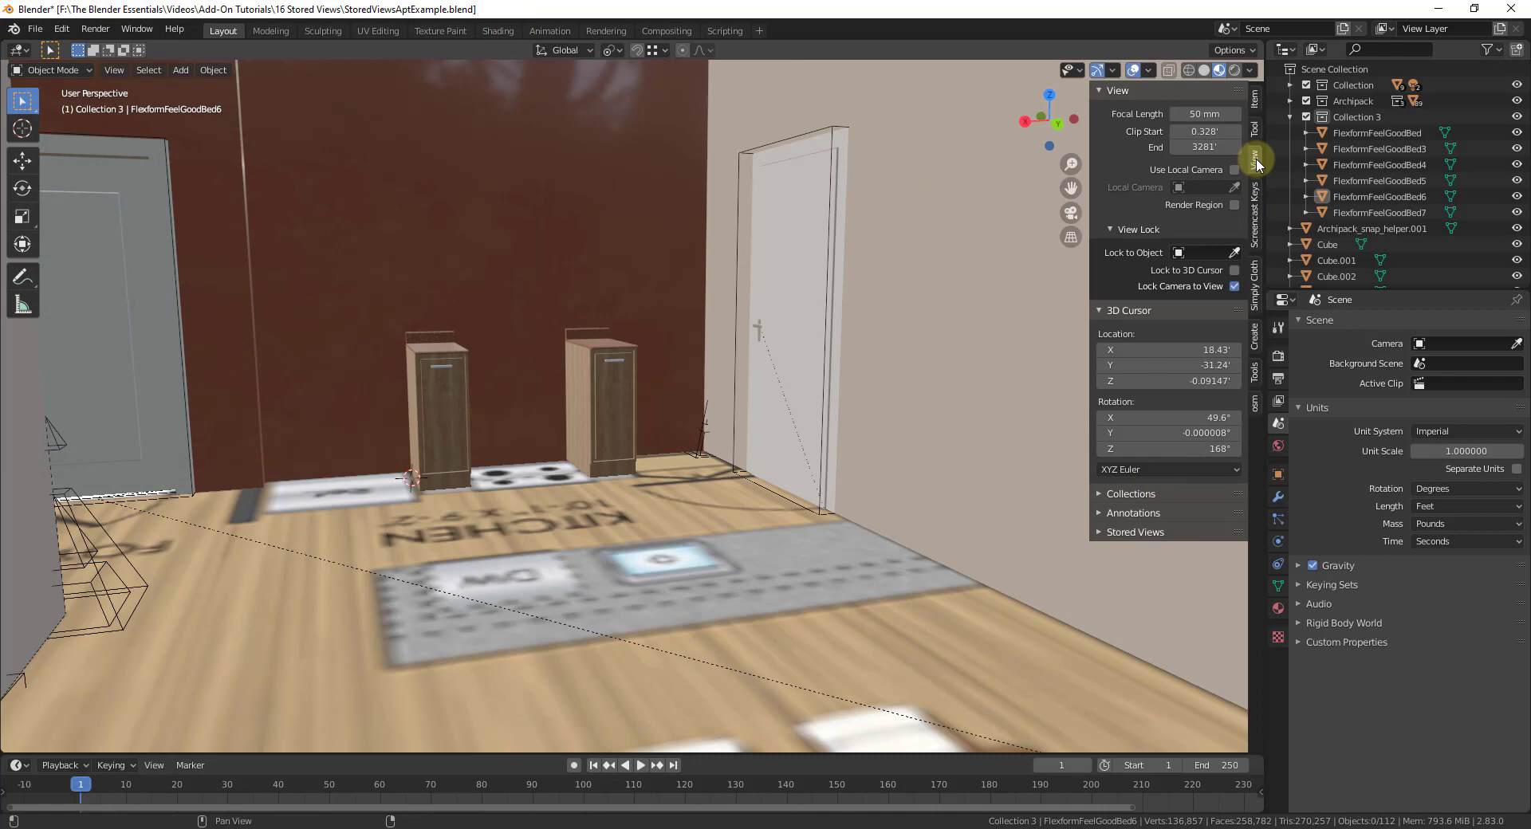
Initialize Stored Views for the scene and set its mode to View
left_click(1100, 532)
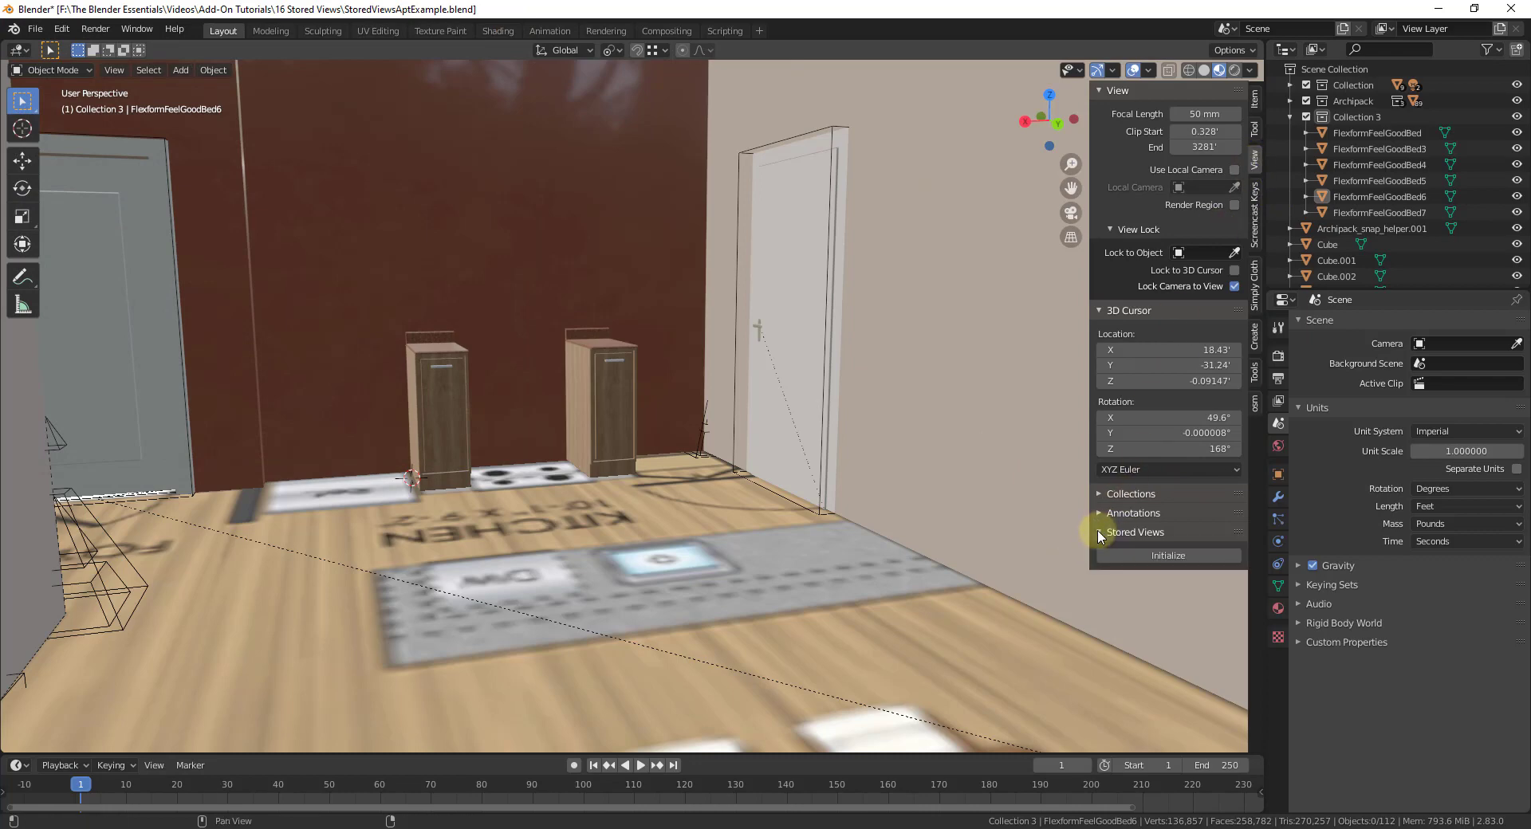
left_click(1176, 558)
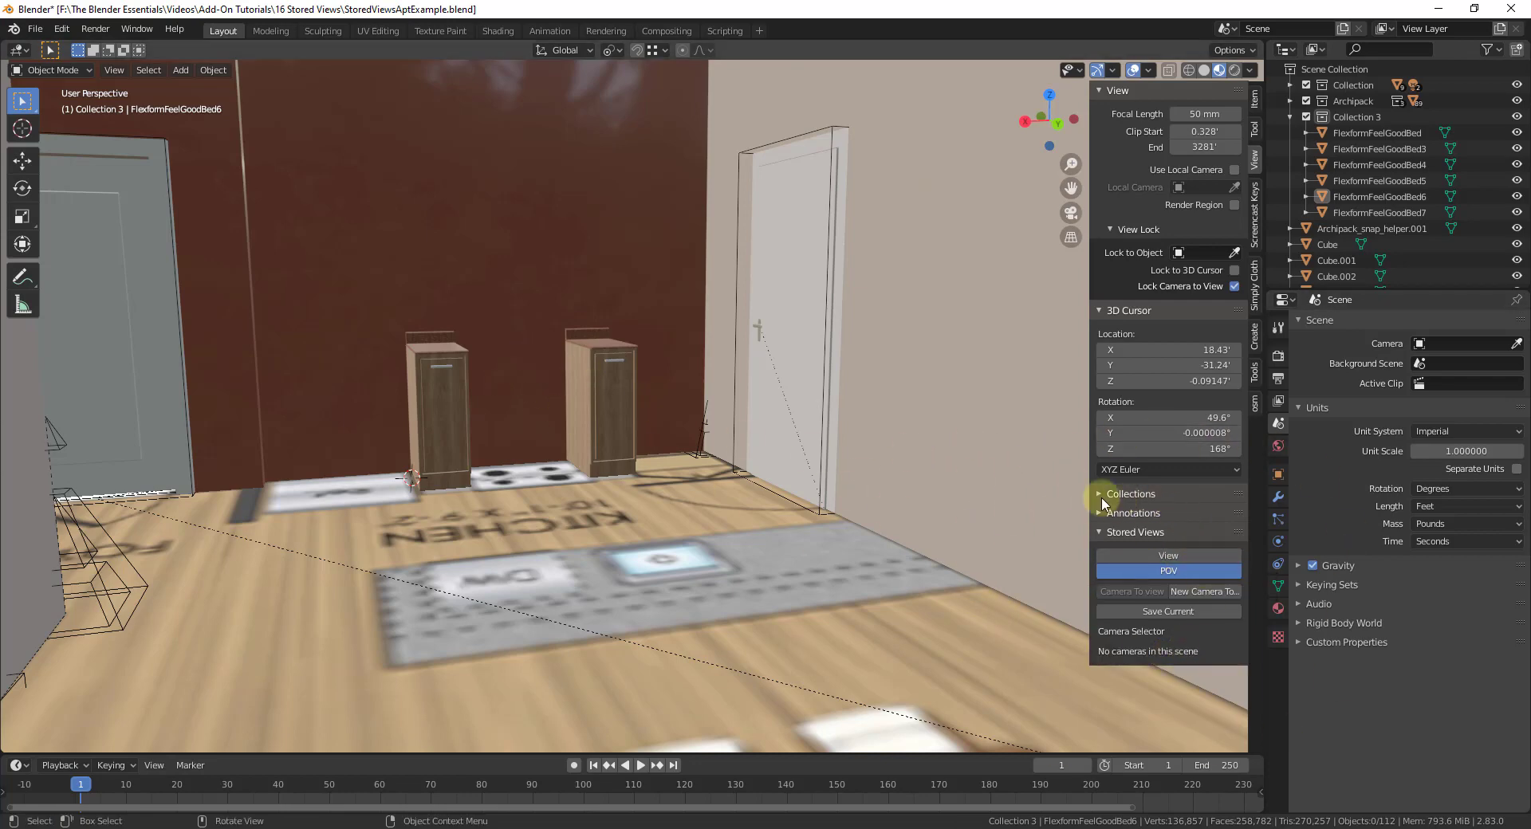
left_click(1159, 555)
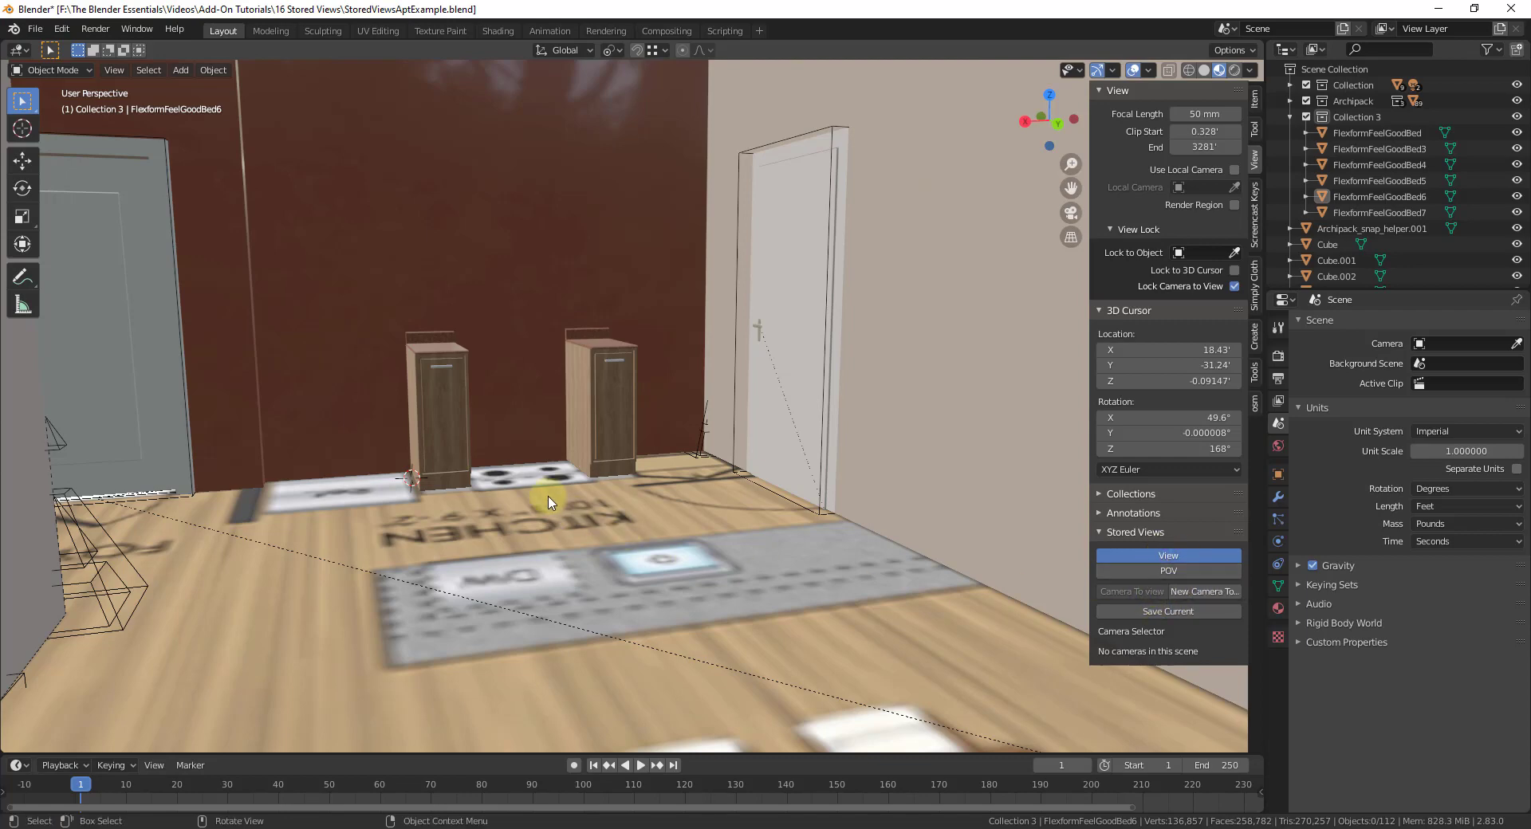
Frame the kitchen cabinets from slightly above, save the current view as a stored view and name it Kitchen
middle_click_drag(549, 496, 658, 652)
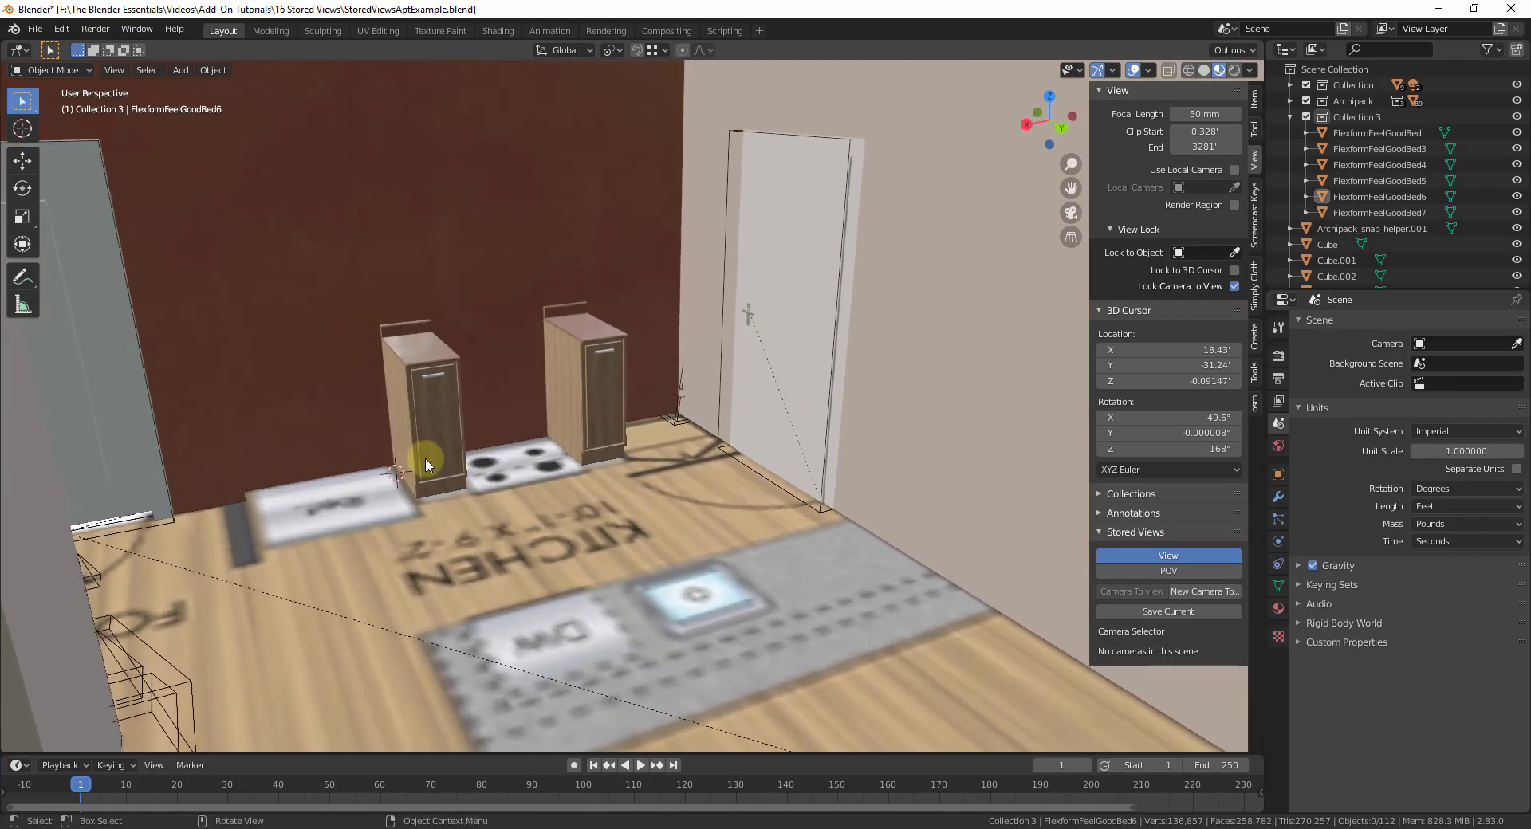
scroll(408, 399, "up", 1)
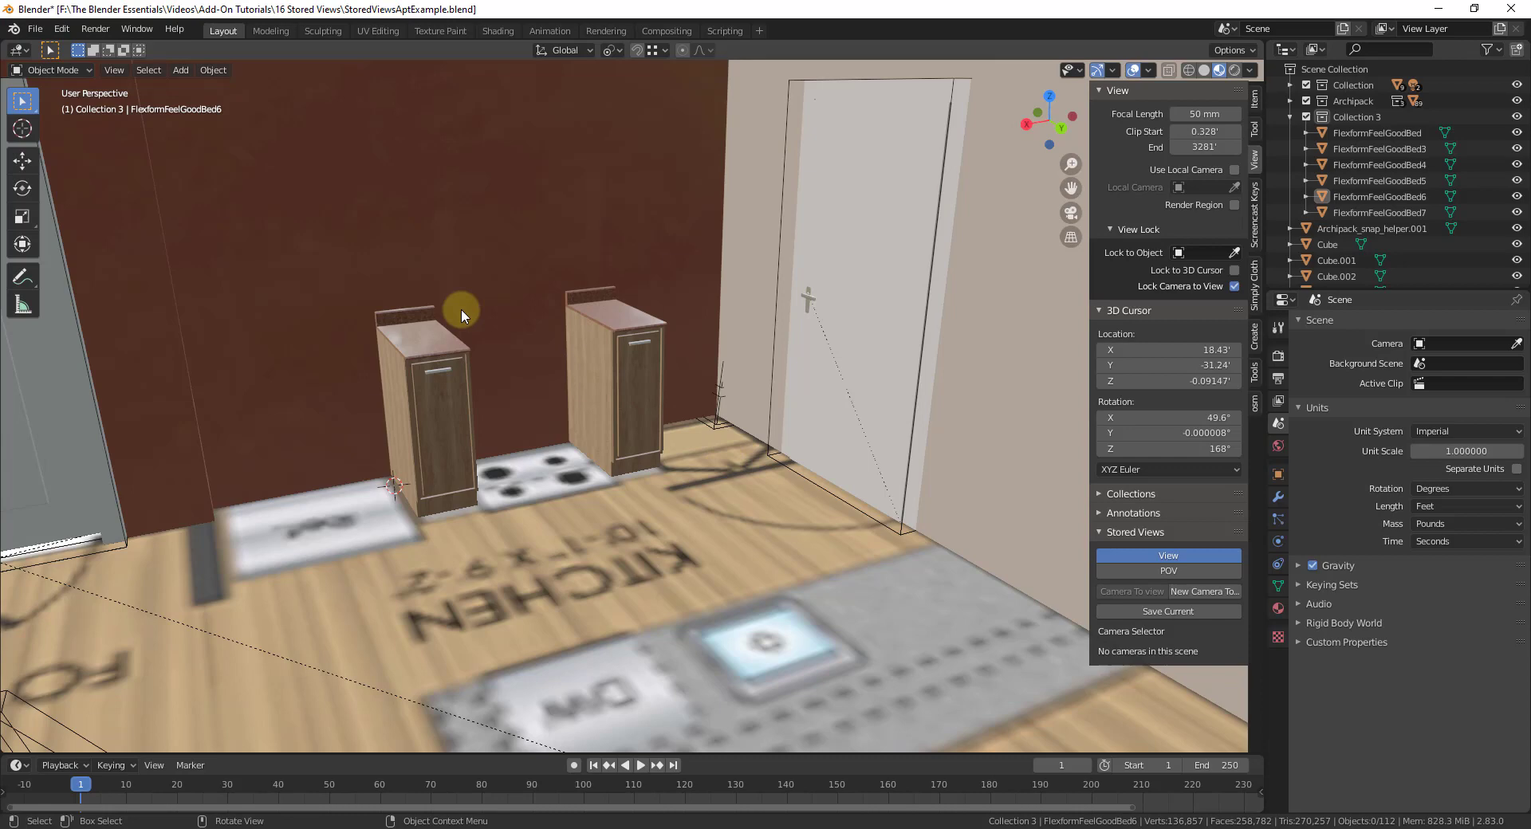
left_click(1177, 612)
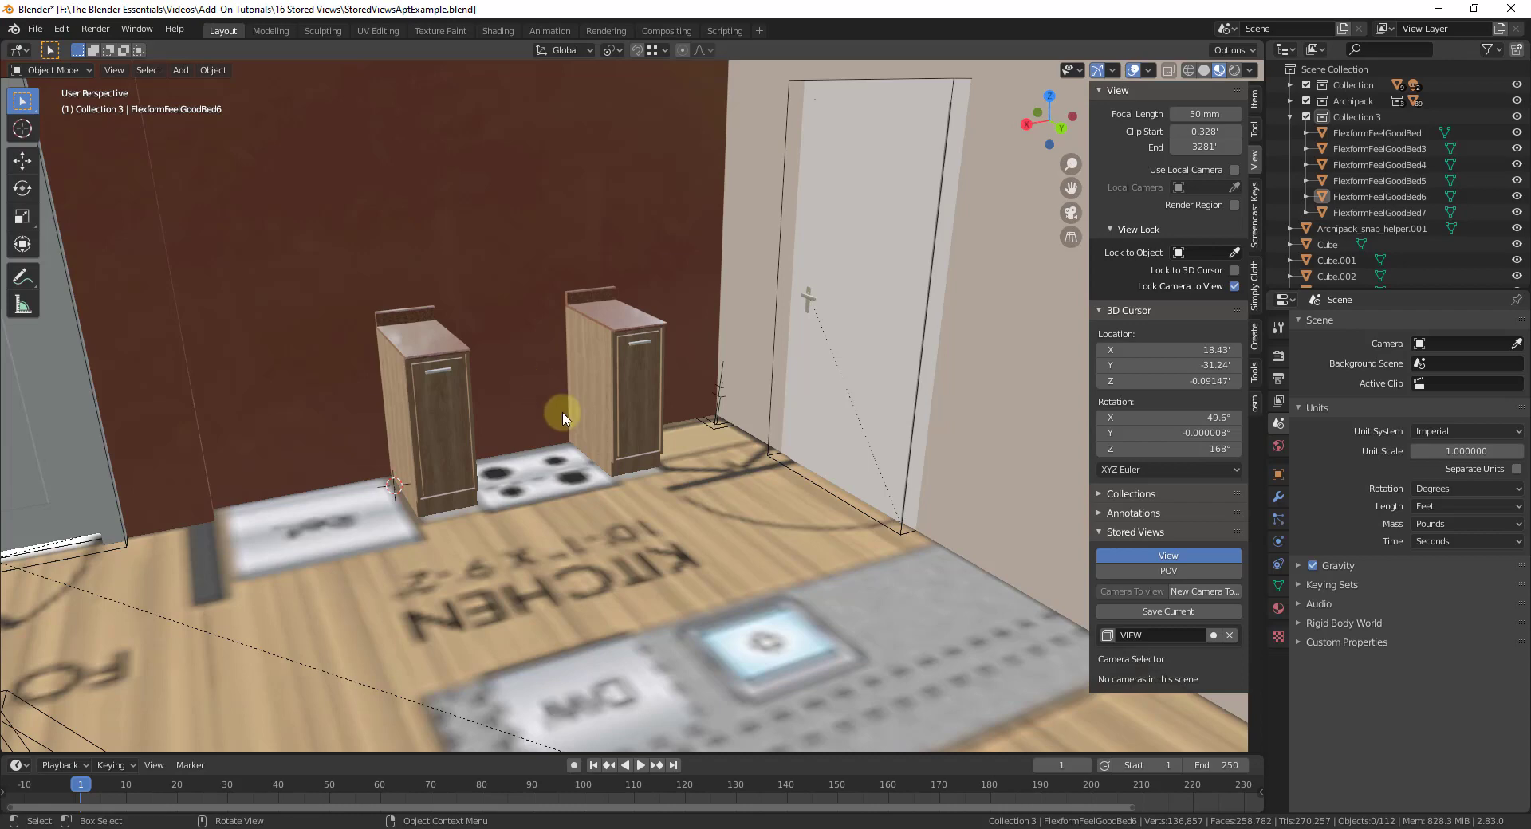
left_click(1165, 635)
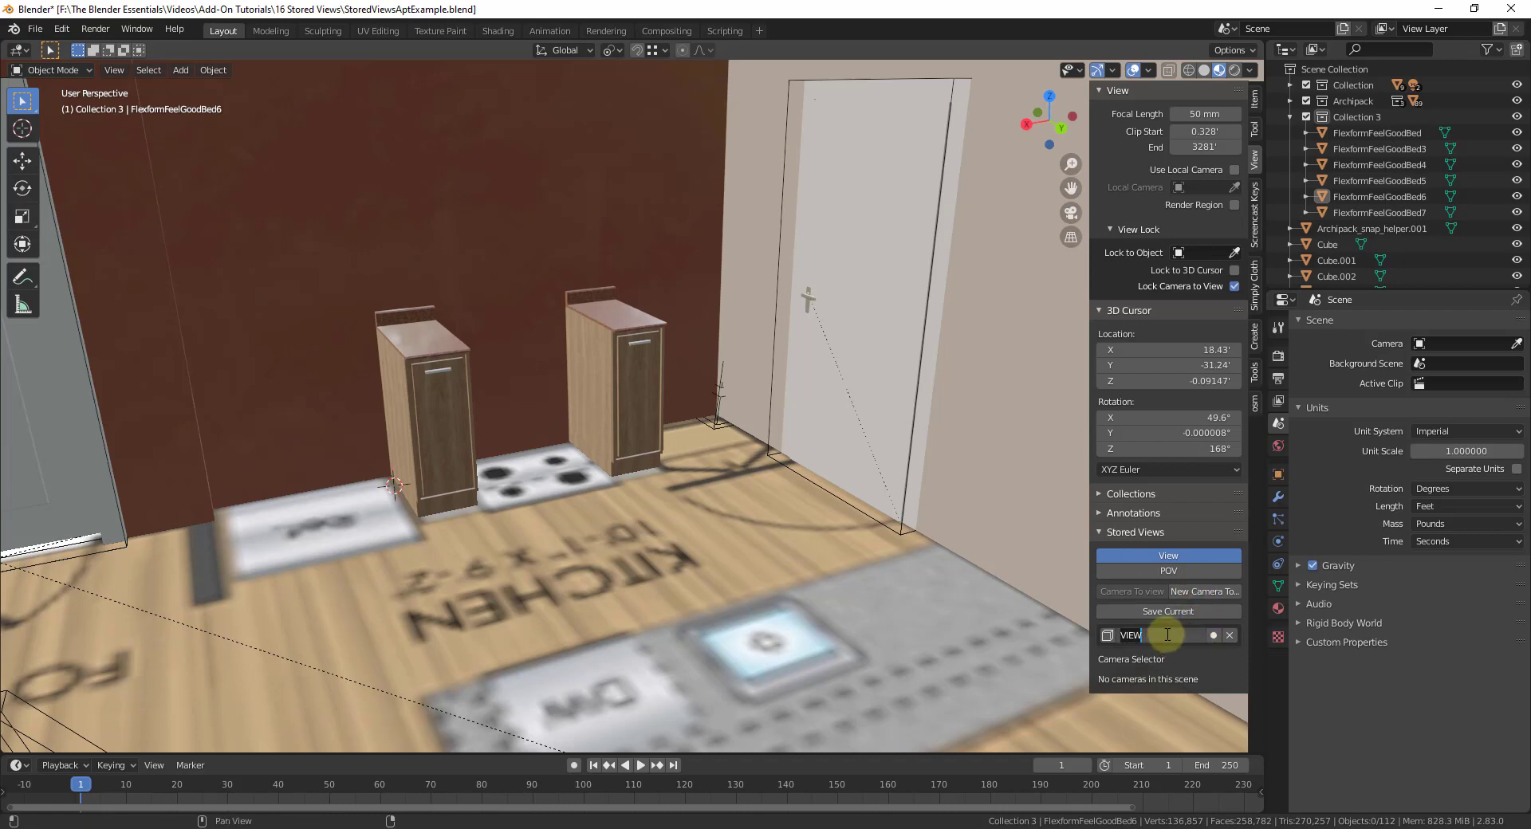
type("Kitchen")
key("Return")
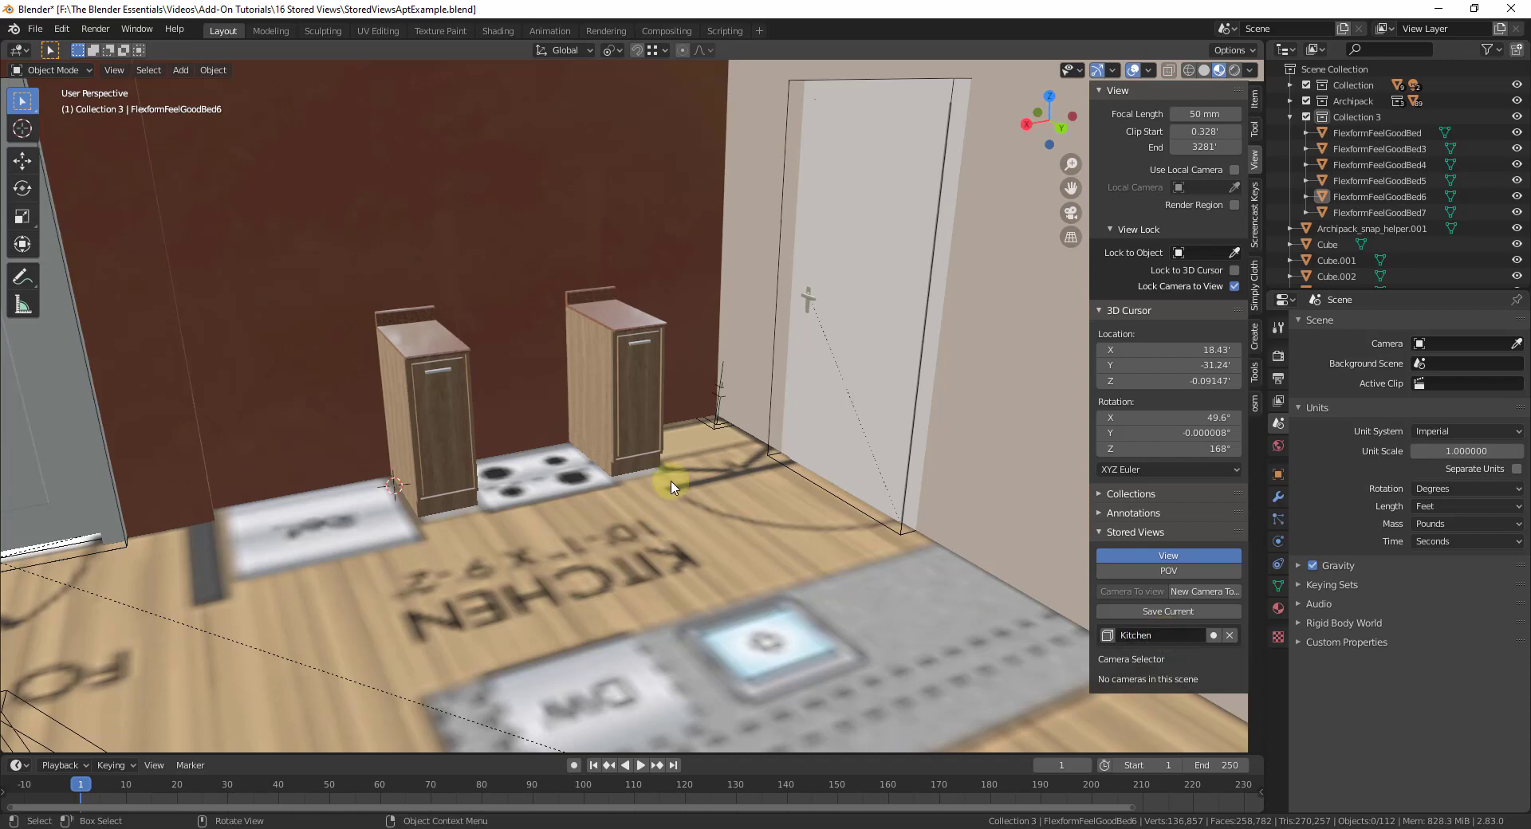
Move away to the outside of the building and return to the Kitchen stored view to test it
scroll(685, 479, "down", 3)
middle_click_drag(898, 399, 805, 408)
scroll(254, 335, "down", 4)
scroll(248, 317, "down", 4)
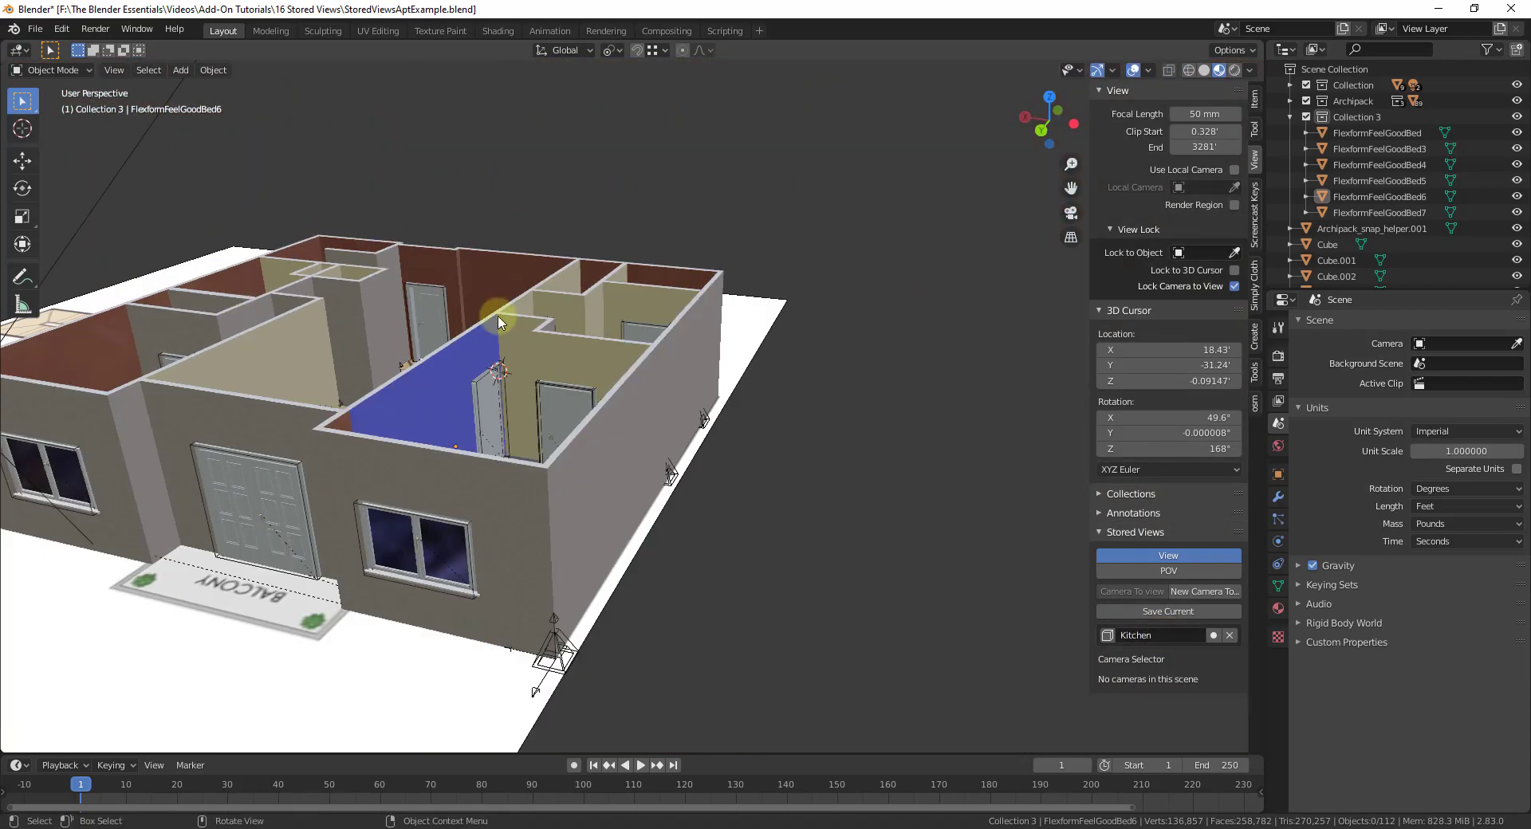
middle_click_drag(495, 279, 444, 246)
middle_click_drag(164, 249, 107, 238)
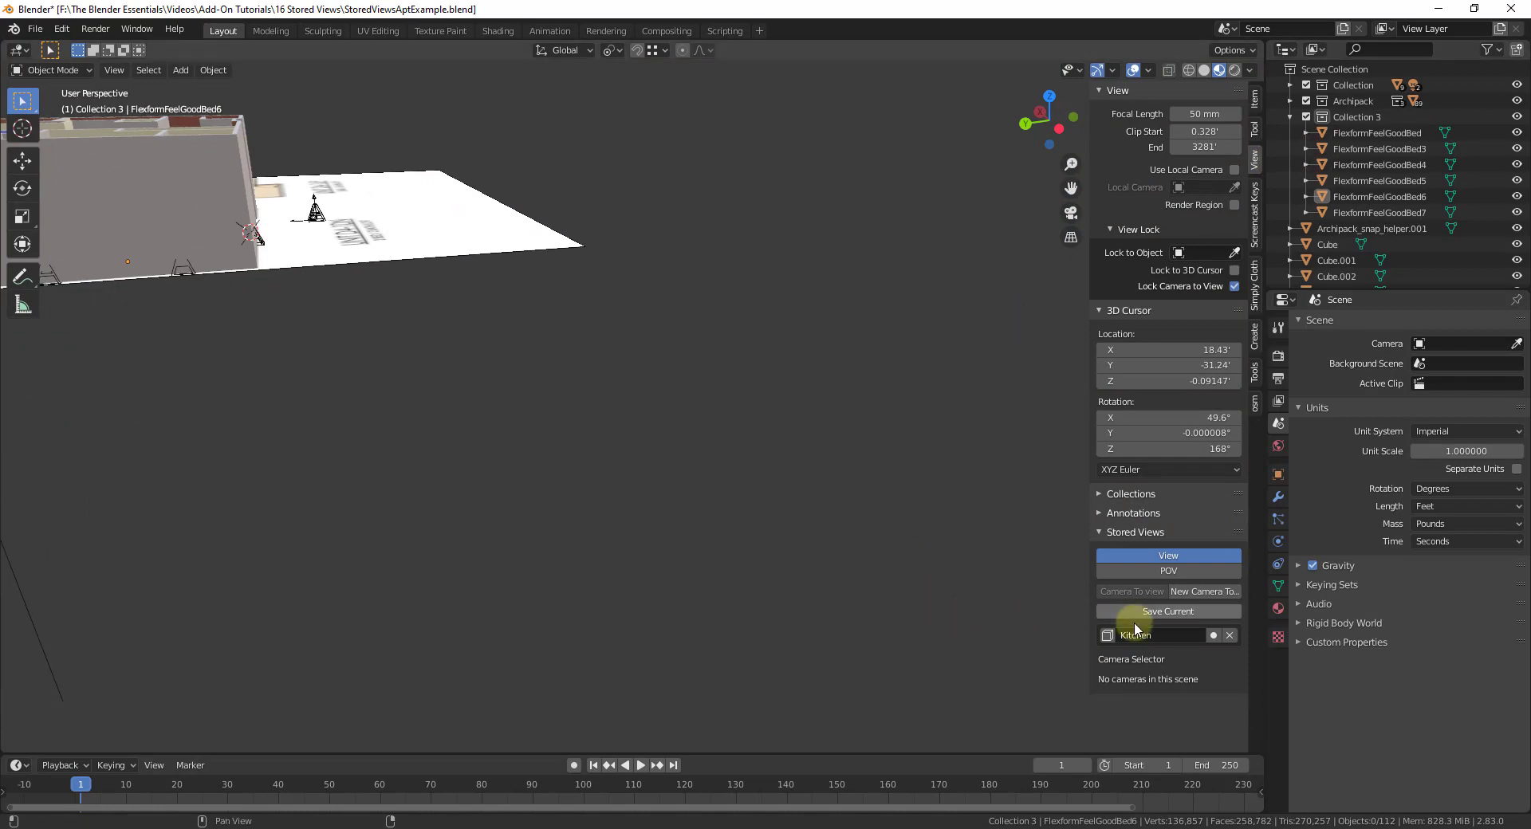
left_click(1107, 635)
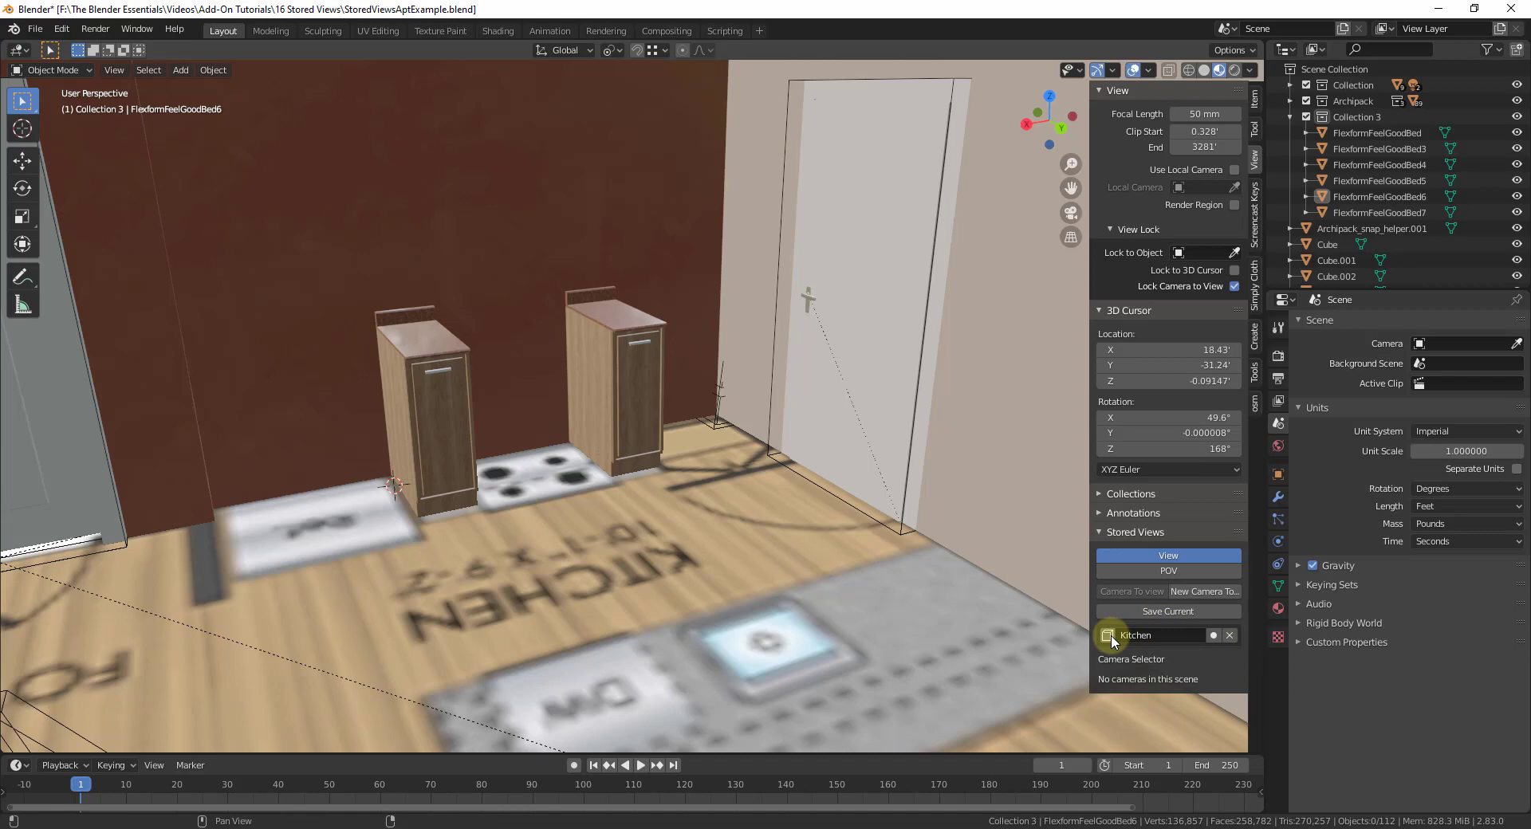
Reframe the kitchen to include the doors on both sides, overwrite the Kitchen stored view with it and recall it
middle_click_drag(837, 591, 308, 478)
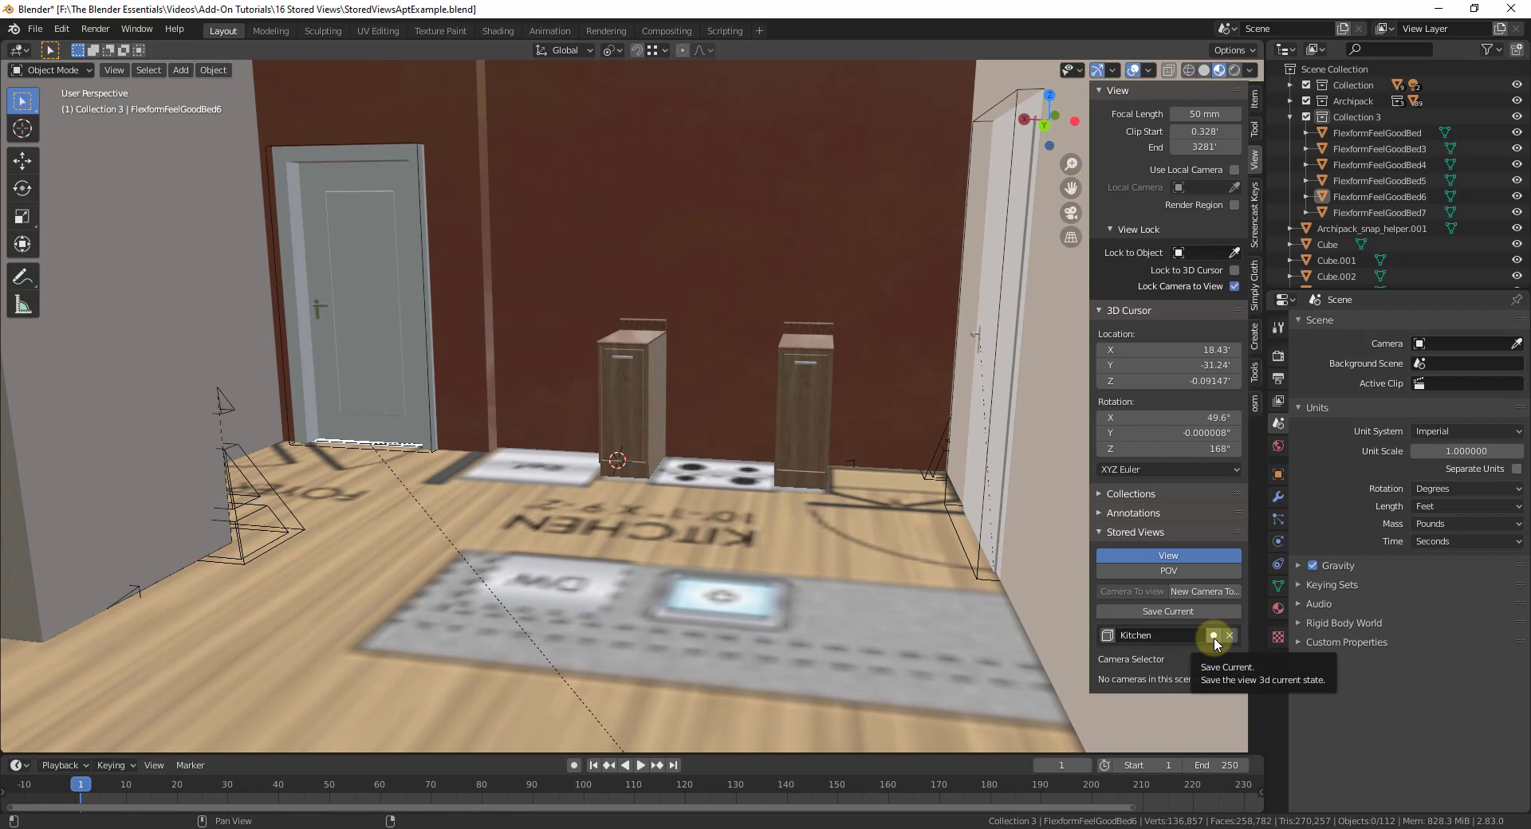
left_click(1213, 635)
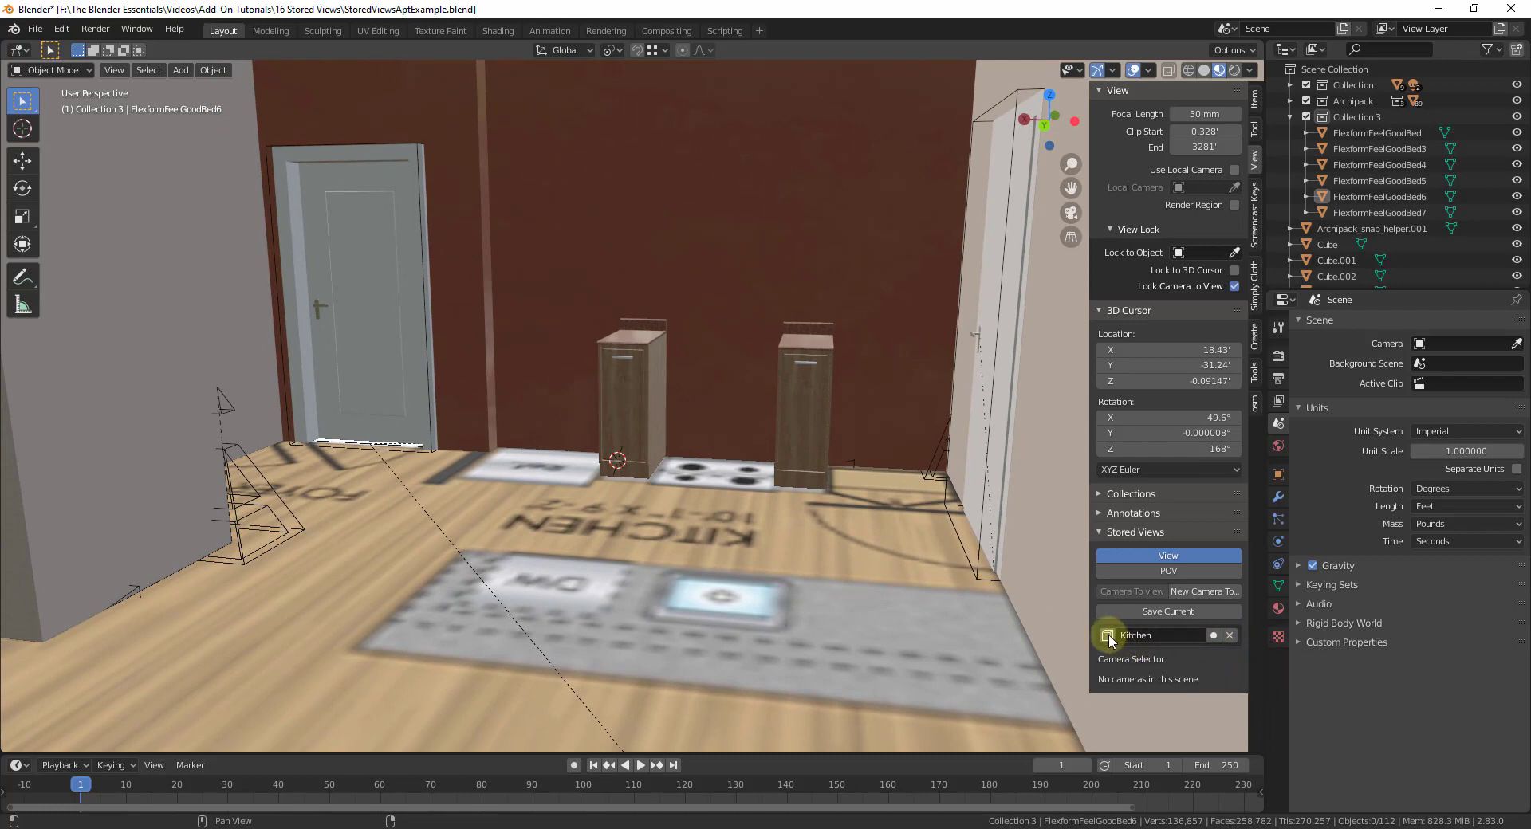
middle_click_drag(1073, 608, 1105, 632)
left_click(1108, 636)
Frame the bed and window inside the bedroom, save the current view as a second stored view and name it Bedroom
scroll(717, 491, "down", 4)
scroll(705, 486, "down", 8)
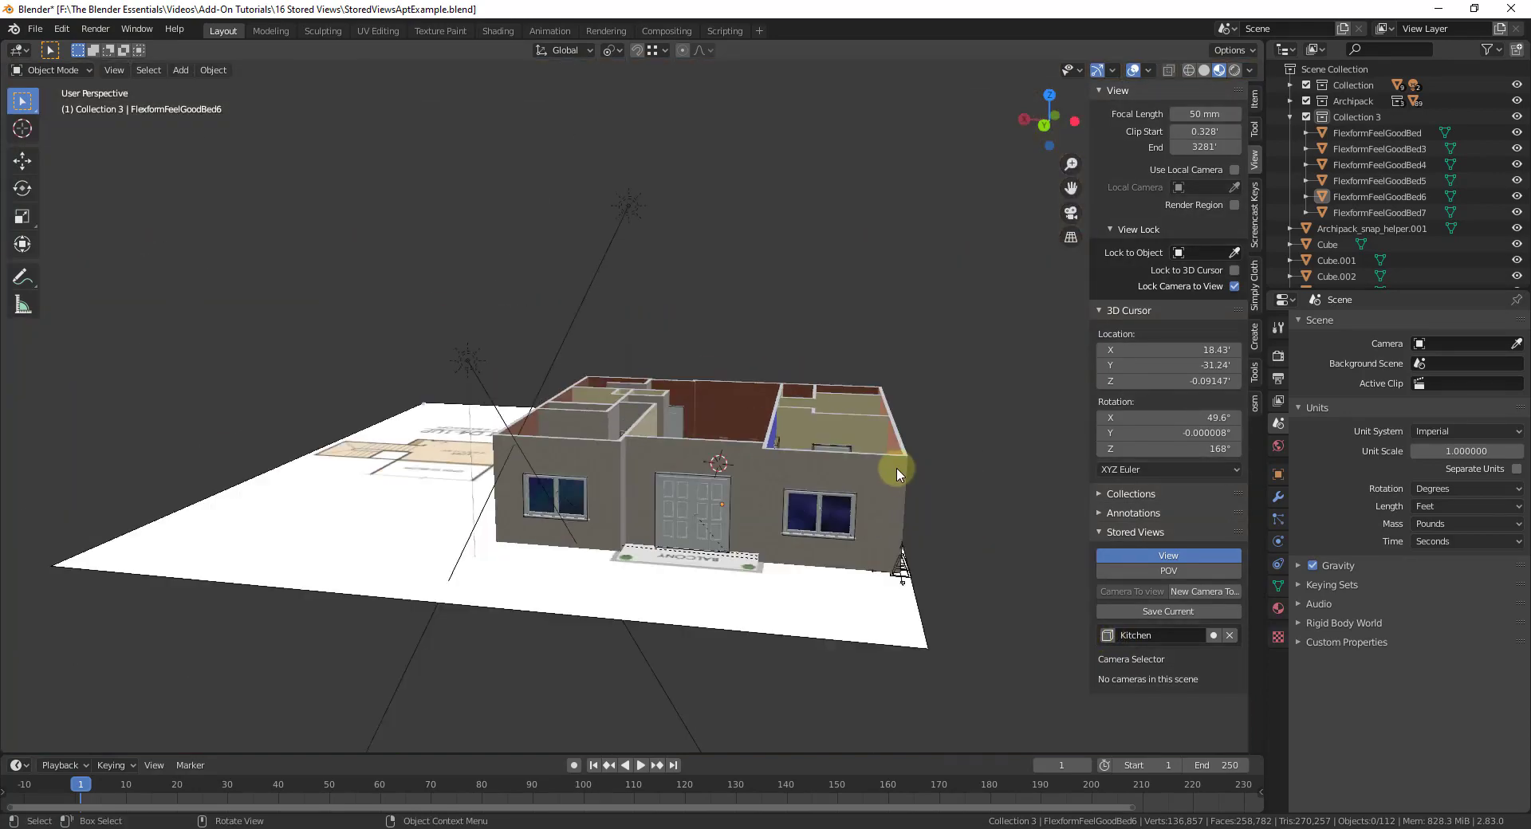
middle_click_drag(892, 483, 608, 714)
scroll(951, 403, "up", 4)
middle_click_drag(829, 488, 137, 501)
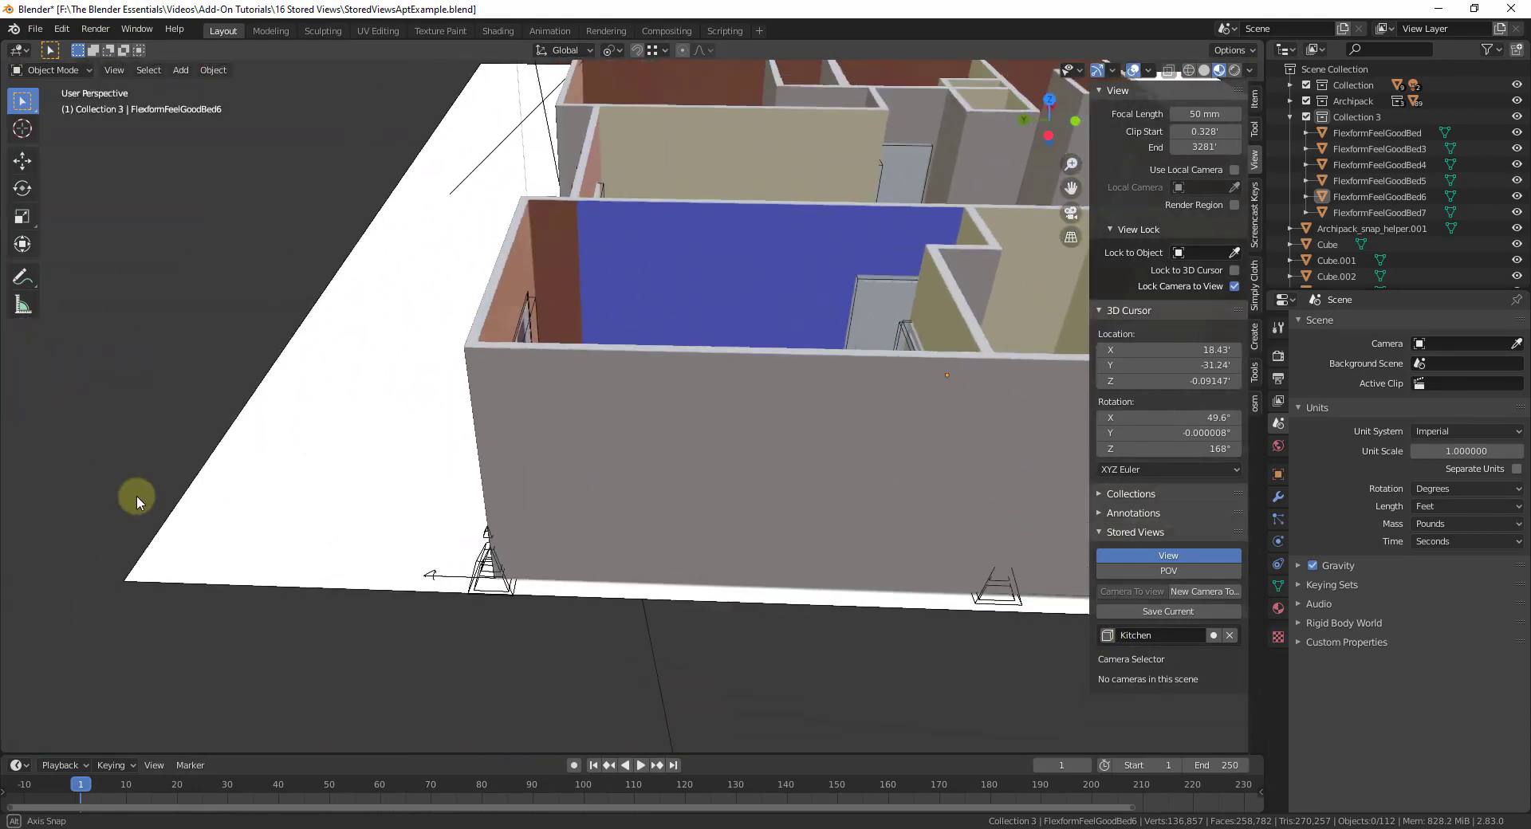
scroll(940, 283, "up", 5)
middle_click_drag(833, 347, 608, 273)
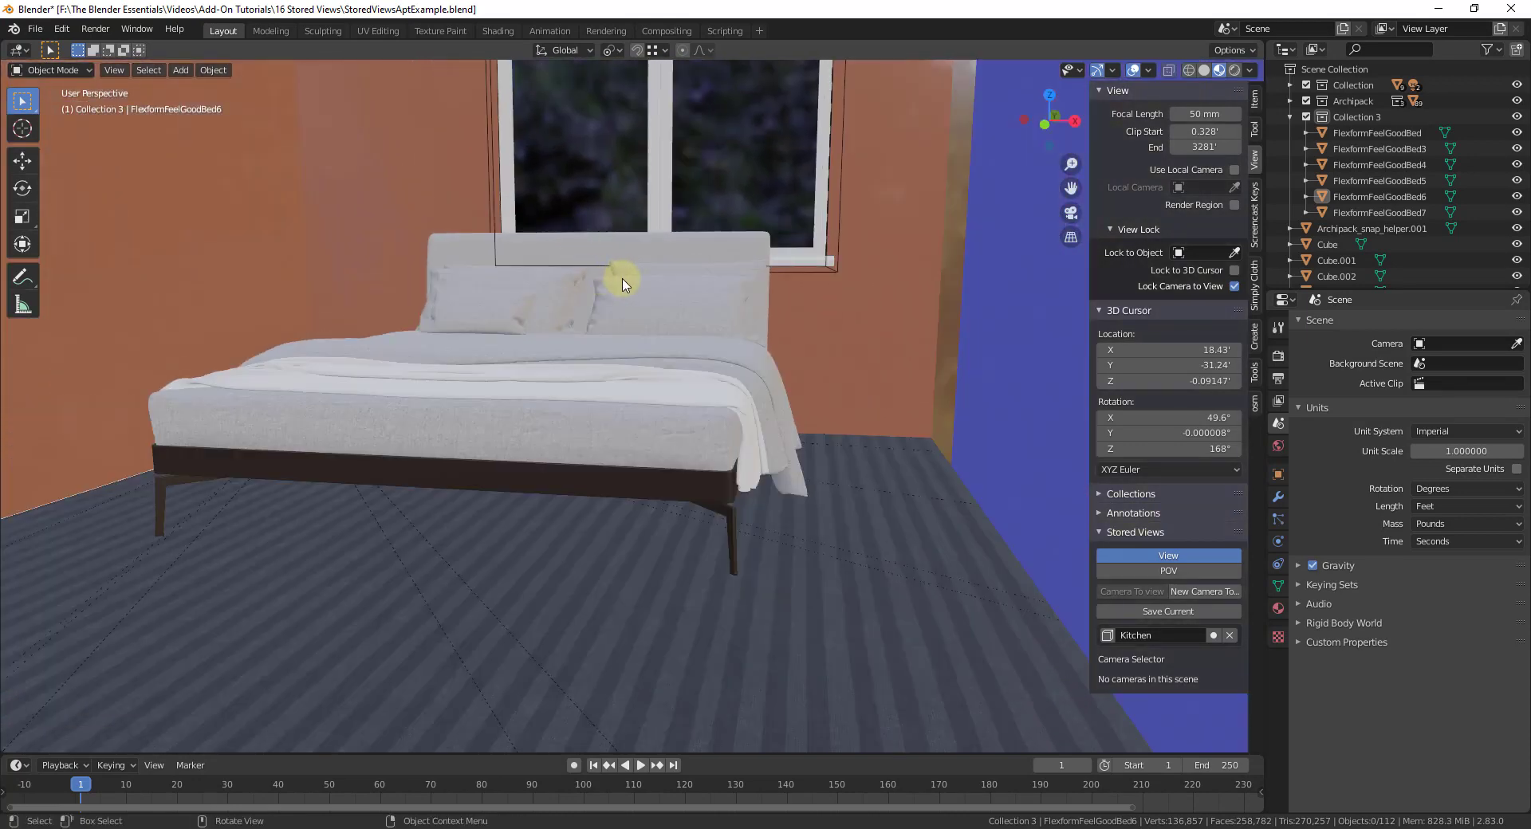
middle_click_drag(728, 323, 694, 410)
scroll(789, 440, "down", 1)
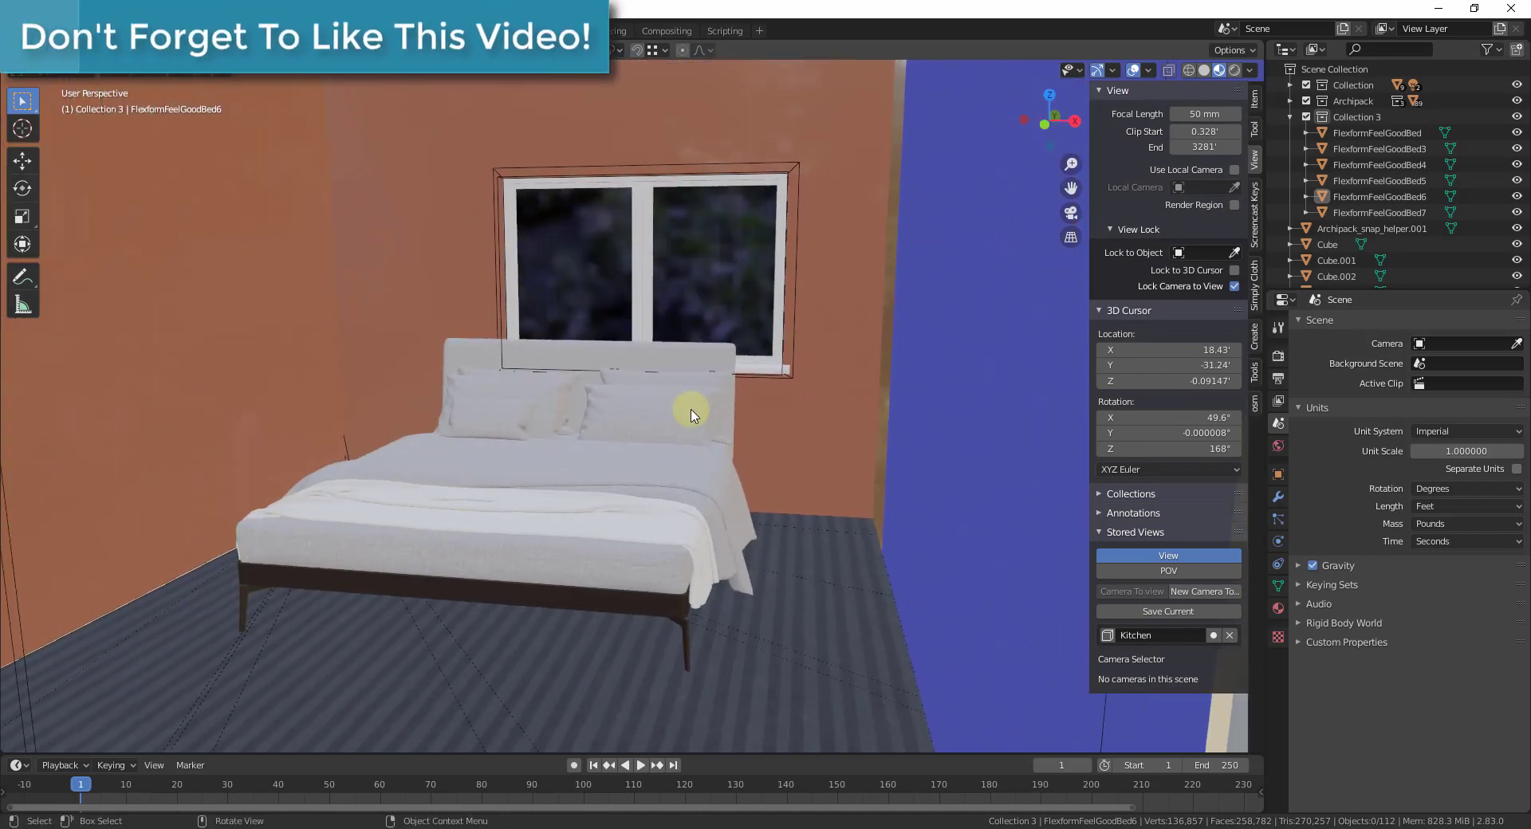
left_click(1160, 614)
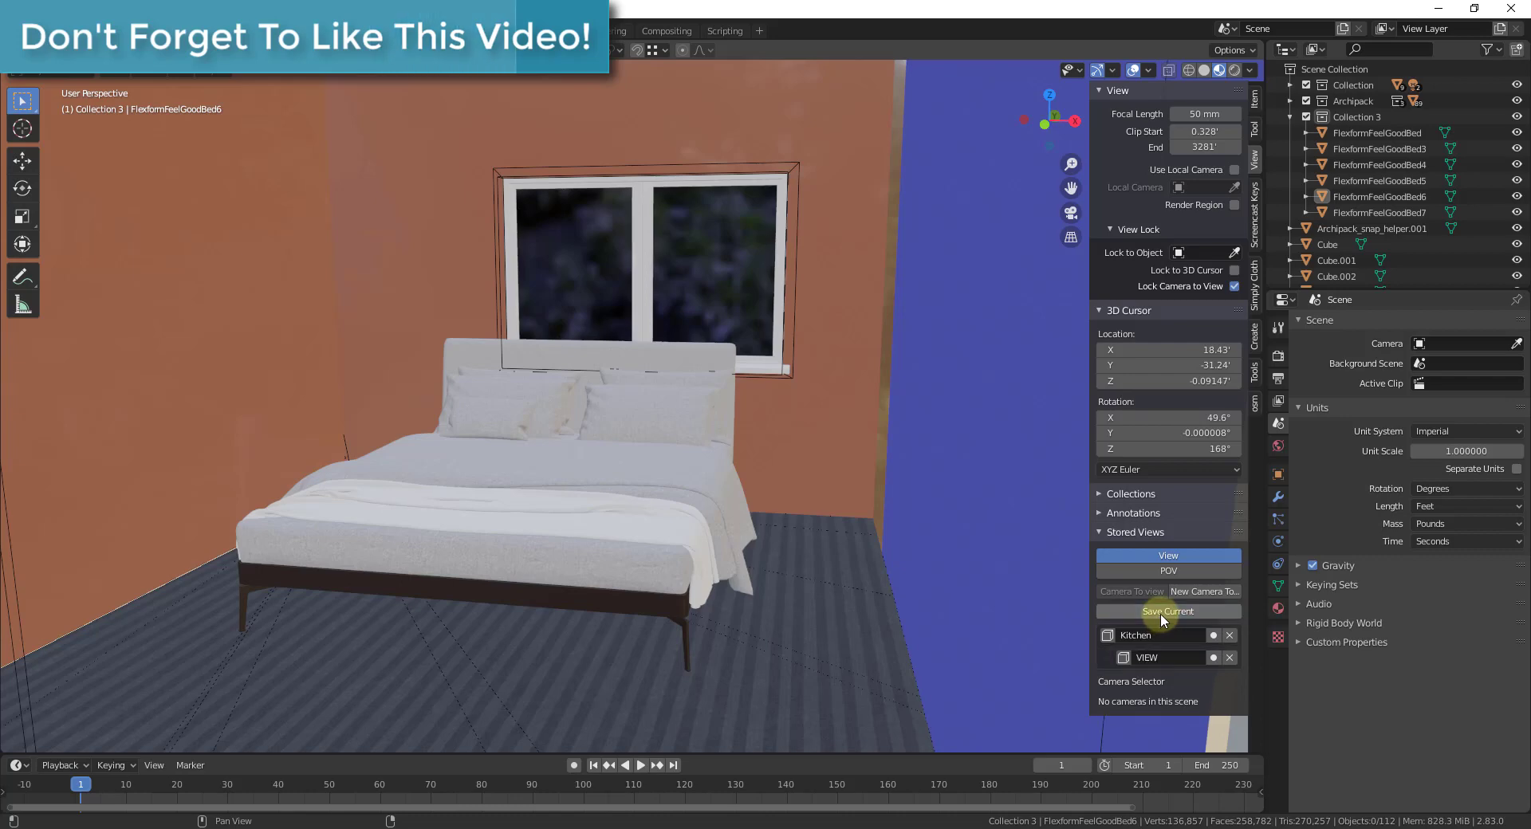
double_click(1176, 656)
type("Bedroom")
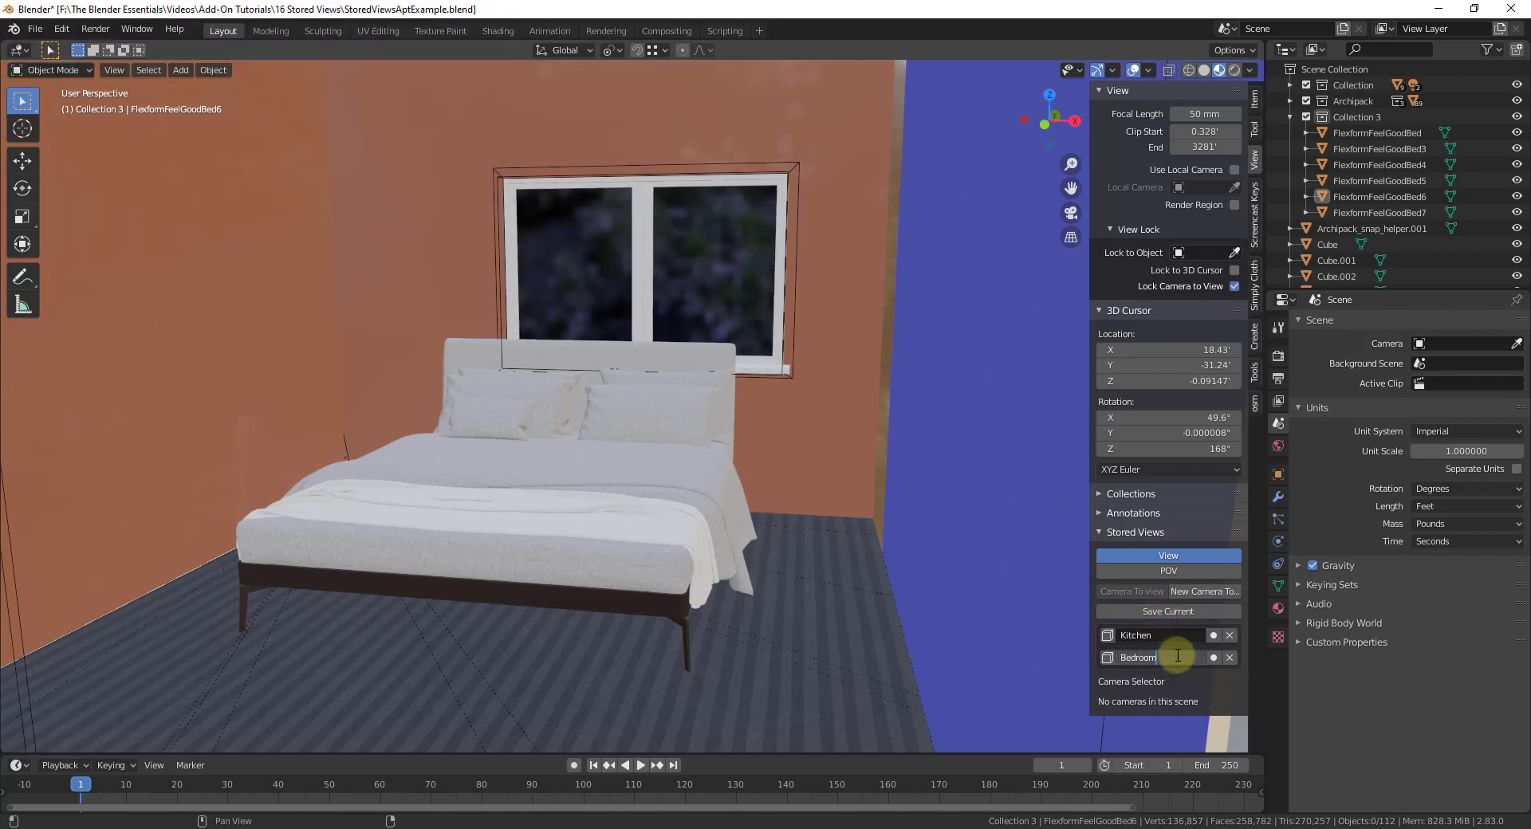
key("Return")
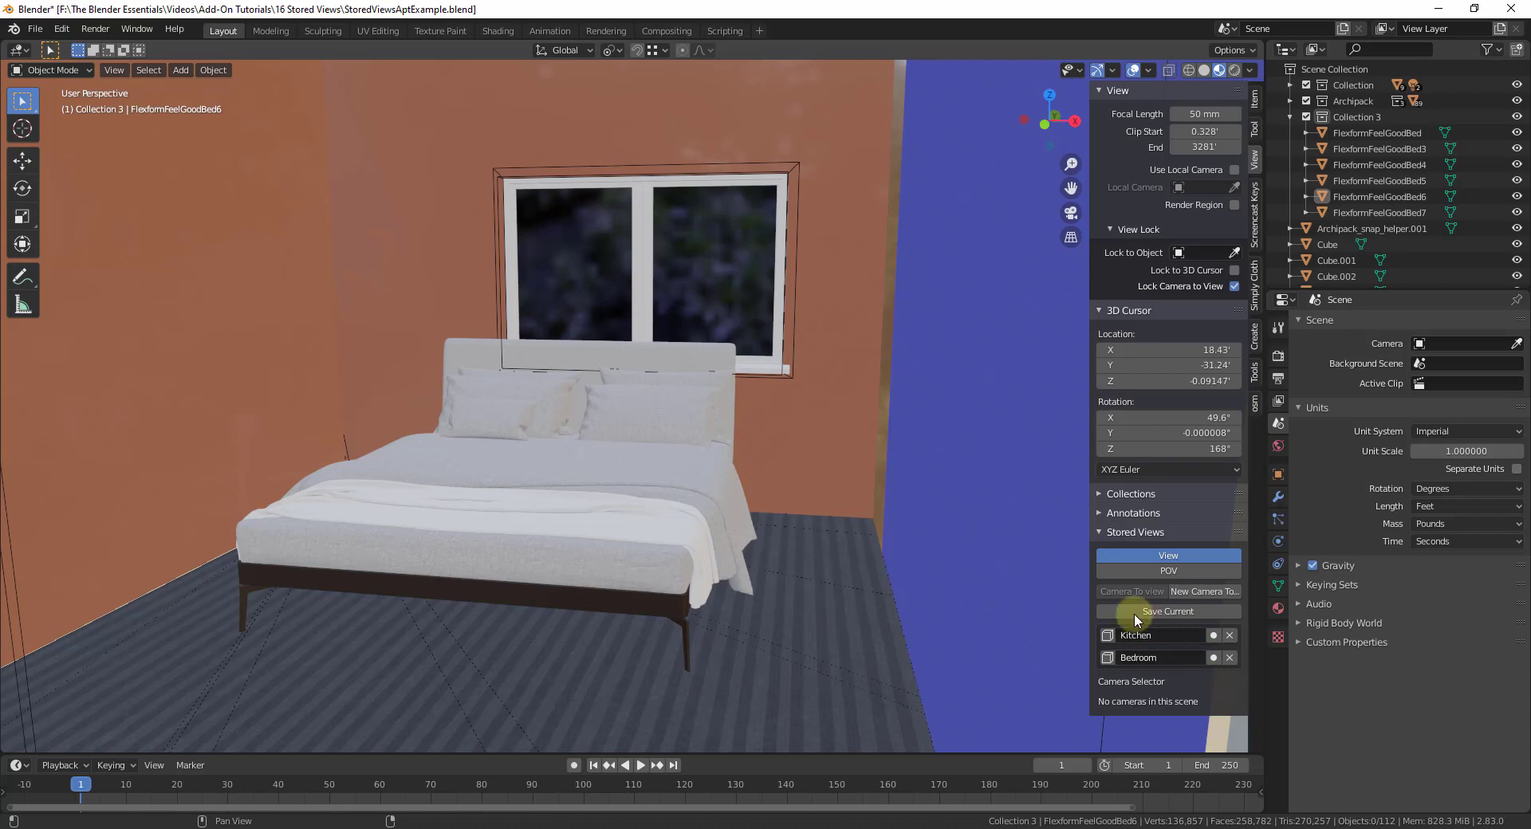
Switch back and forth between the Kitchen and Bedroom stored views to compare them
left_click(1107, 635)
left_click(1108, 657)
left_click(1108, 634)
left_click(1107, 657)
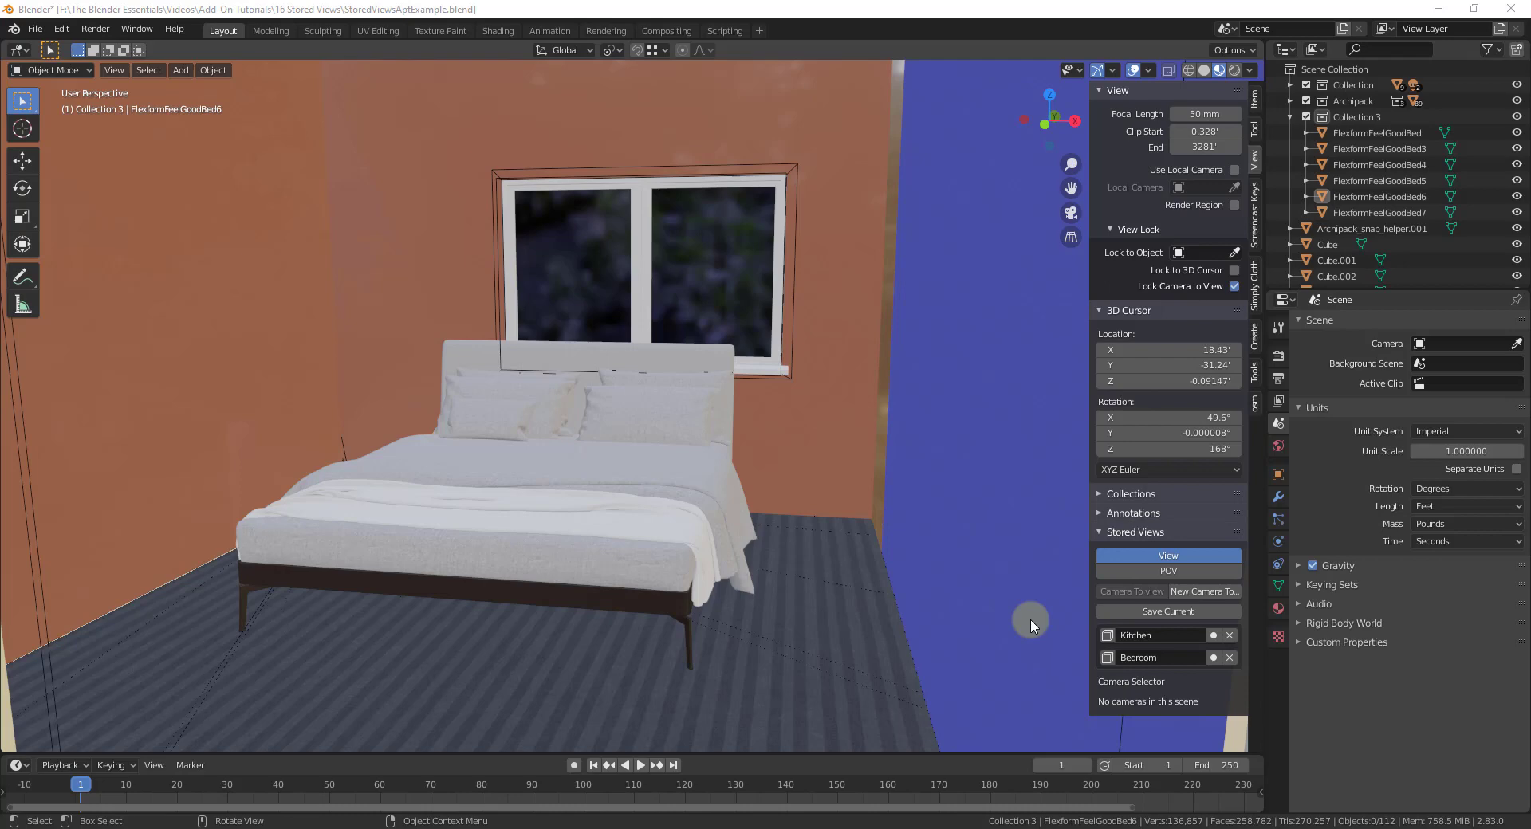
Add a new camera aligned to the Kitchen stored view and reframe it closer on the two cabinets
left_click(1106, 636)
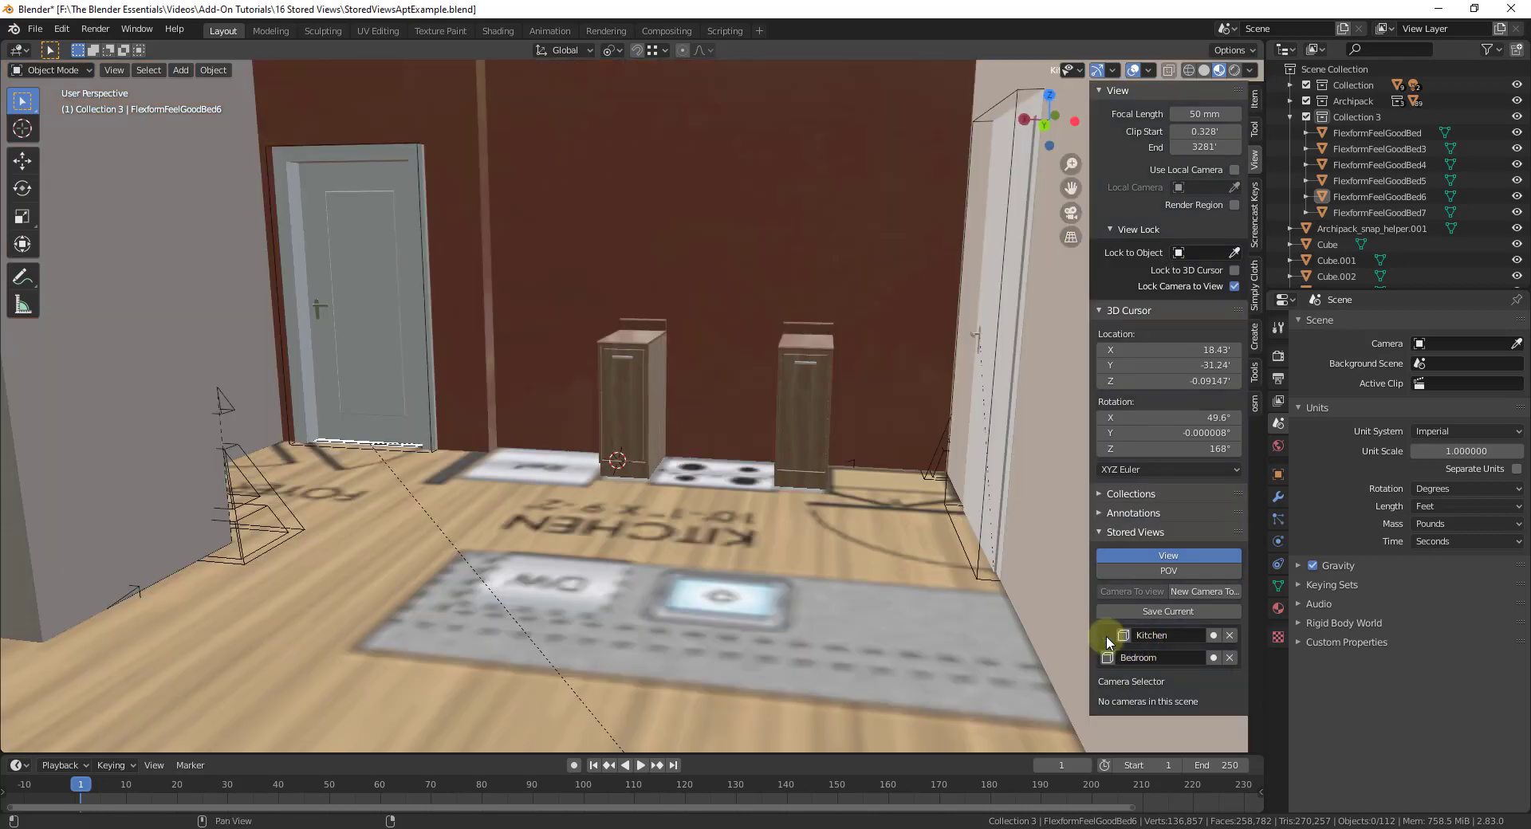
left_click(1207, 591)
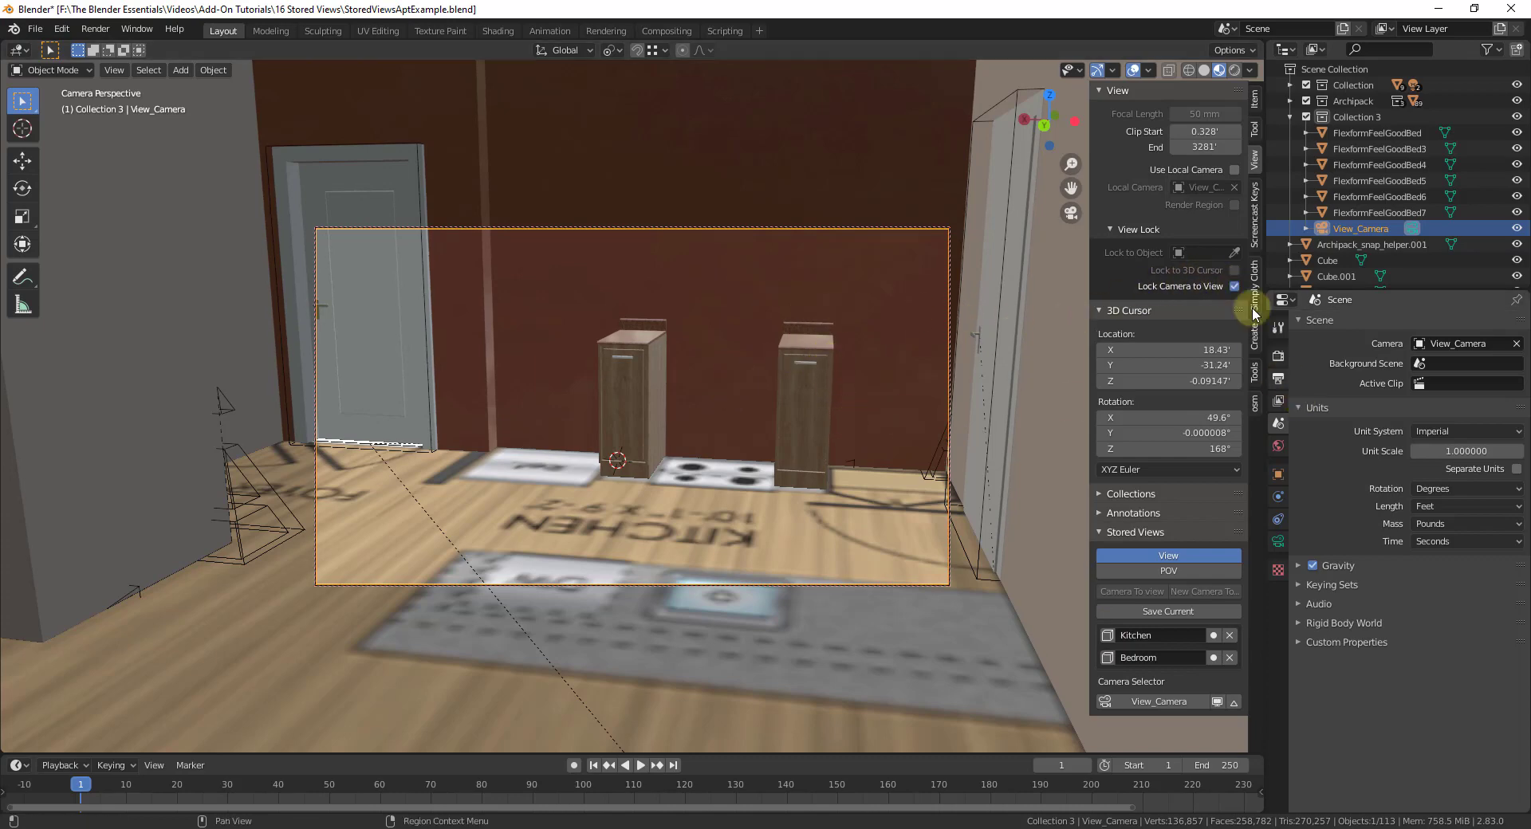
mouse_move(798, 373)
middle_mouse_down()
mouse_move(810, 356)
mouse_move(858, 354)
mouse_move(806, 384)
middle_mouse_up()
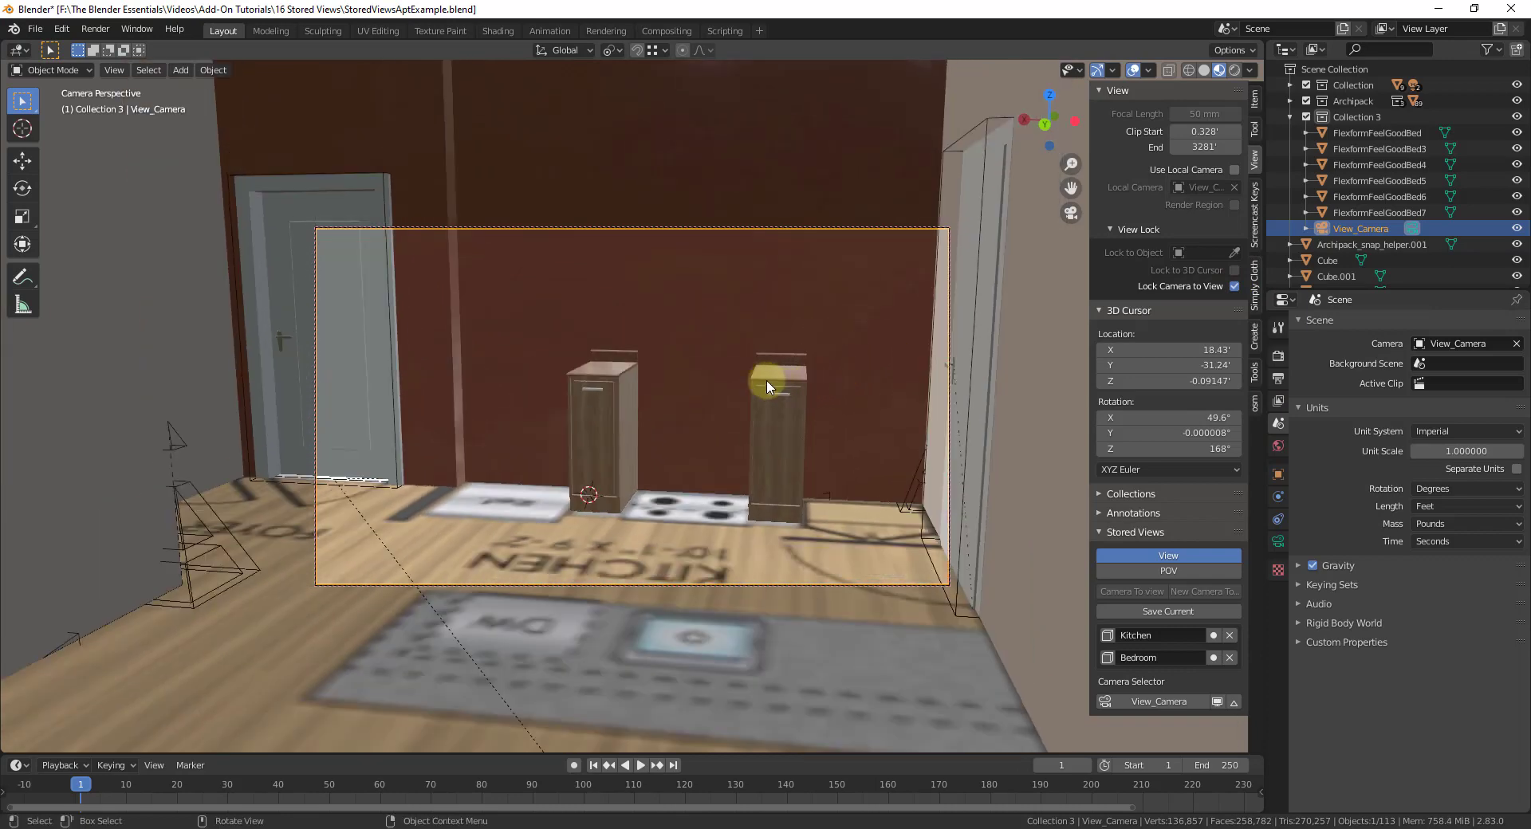
scroll(766, 379, "down", 1)
scroll(765, 380, "up", 1)
mouse_move(777, 381)
middle_mouse_down()
mouse_move(752, 397)
mouse_move(770, 397)
middle_mouse_up()
scroll(771, 397, "up", 1)
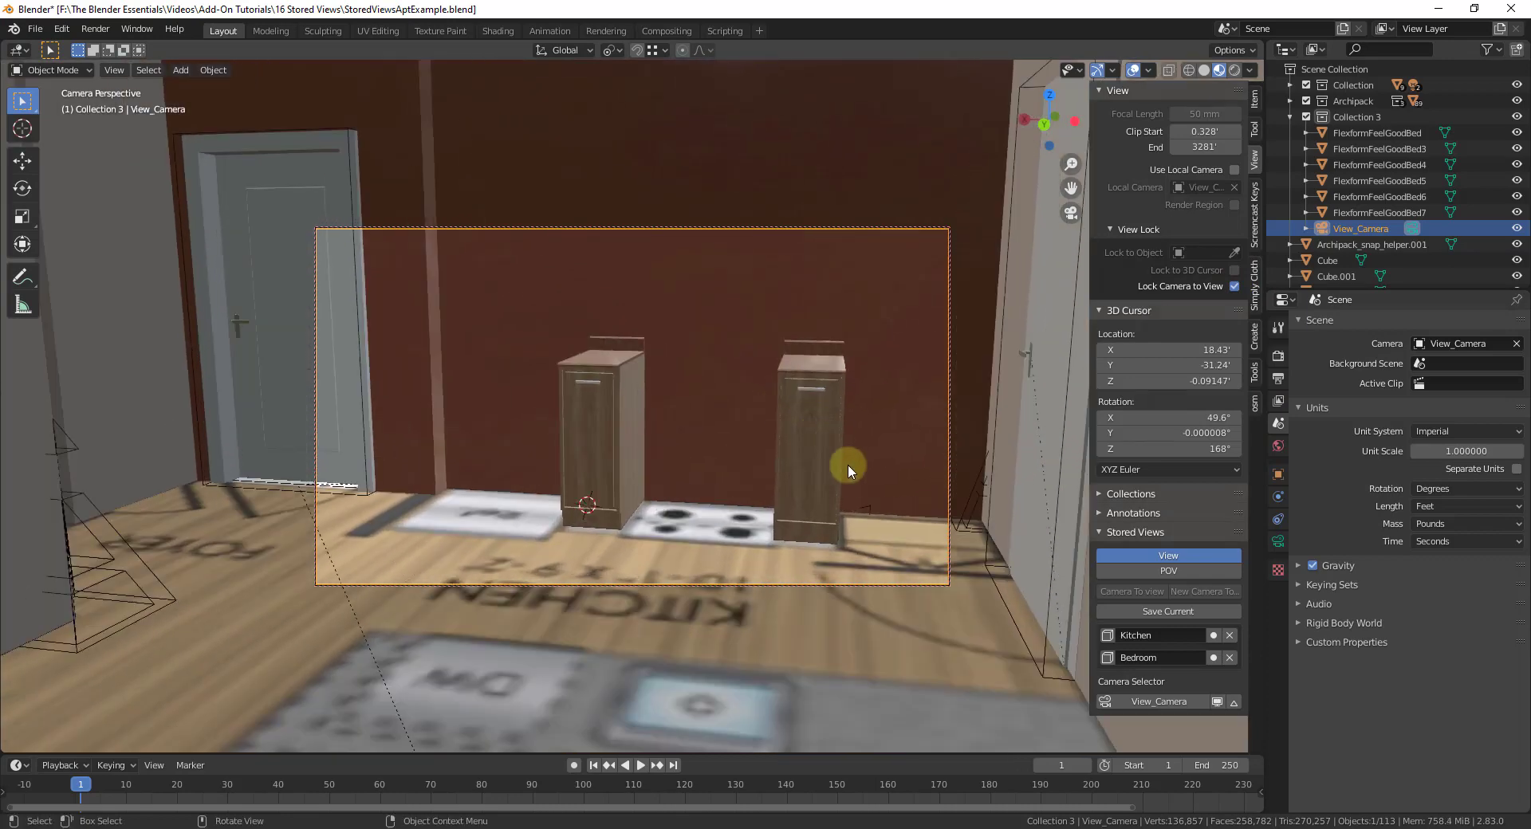
Pull the kitchen camera back for a slightly wider framing and turn off Lock Camera to View
scroll(840, 479, "down", 4)
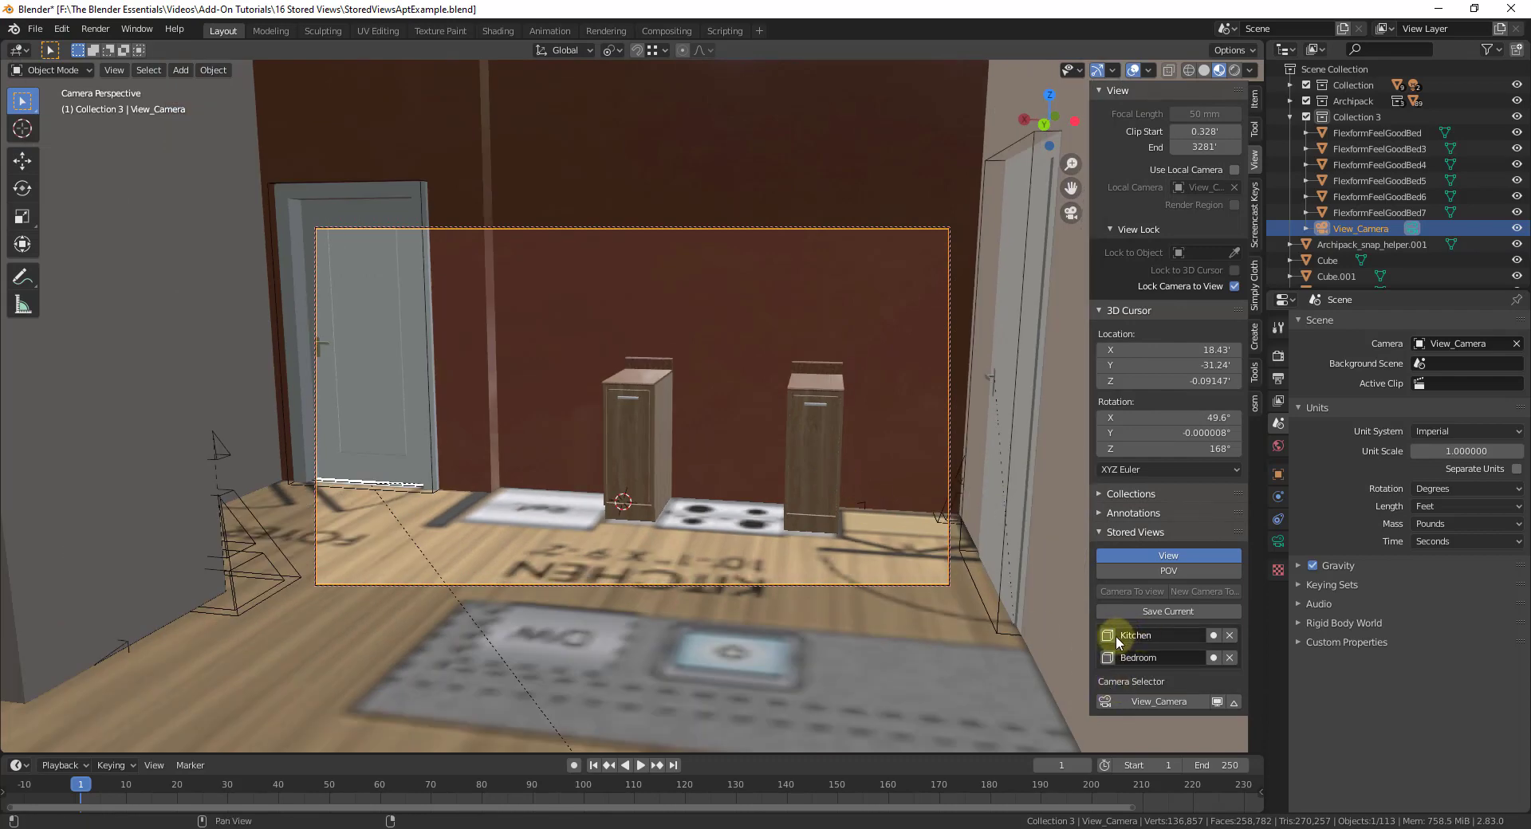
left_click(1235, 285)
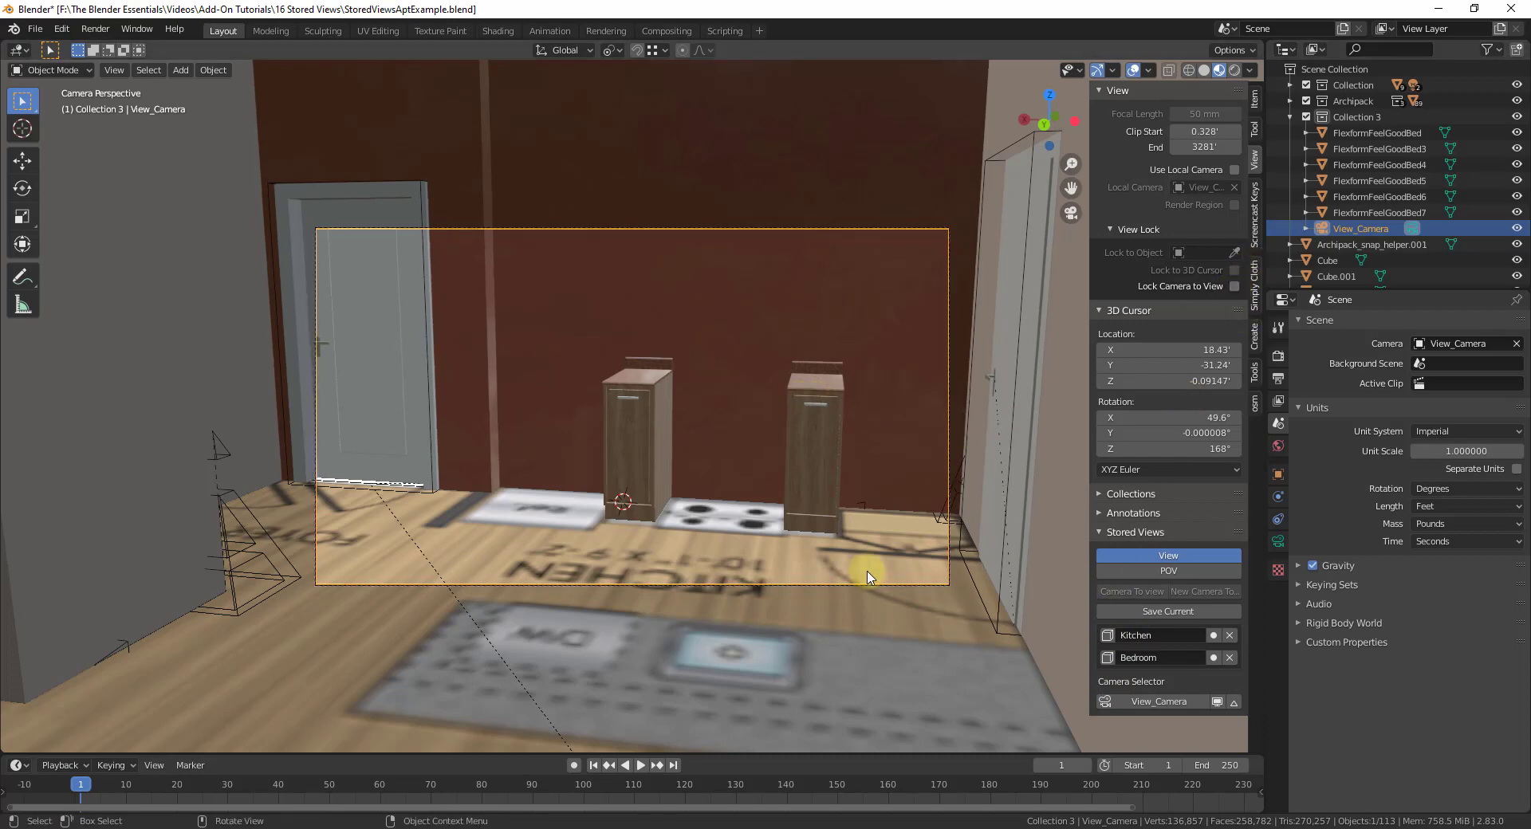
middle_click_drag(868, 572, 869, 575)
middle_click_drag(957, 481, 917, 483)
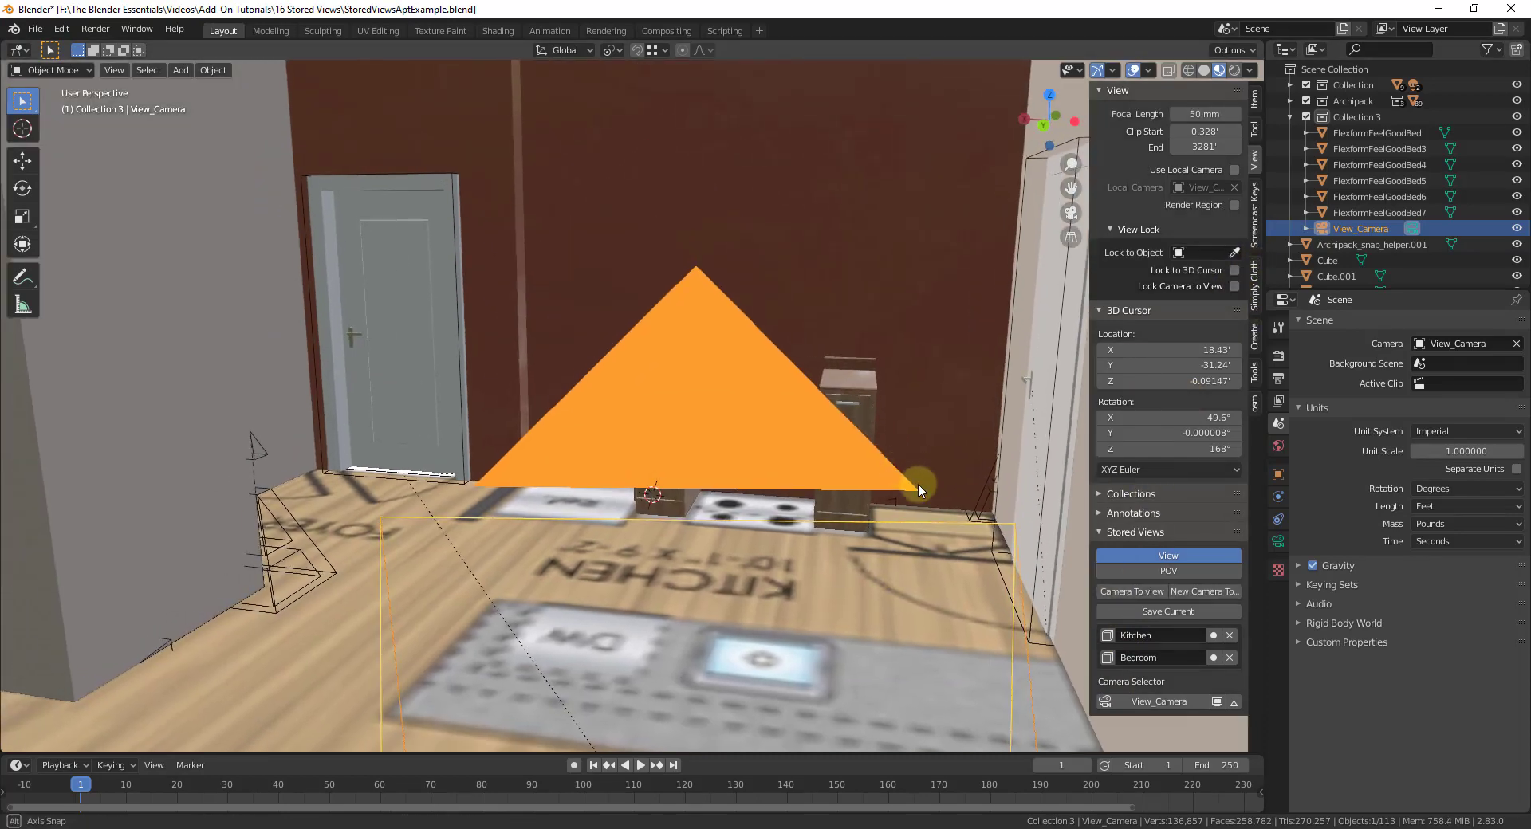
Recall the Bedroom stored view, set its focal length to 50 mm and overwrite the stored view with the result
left_click(1109, 658)
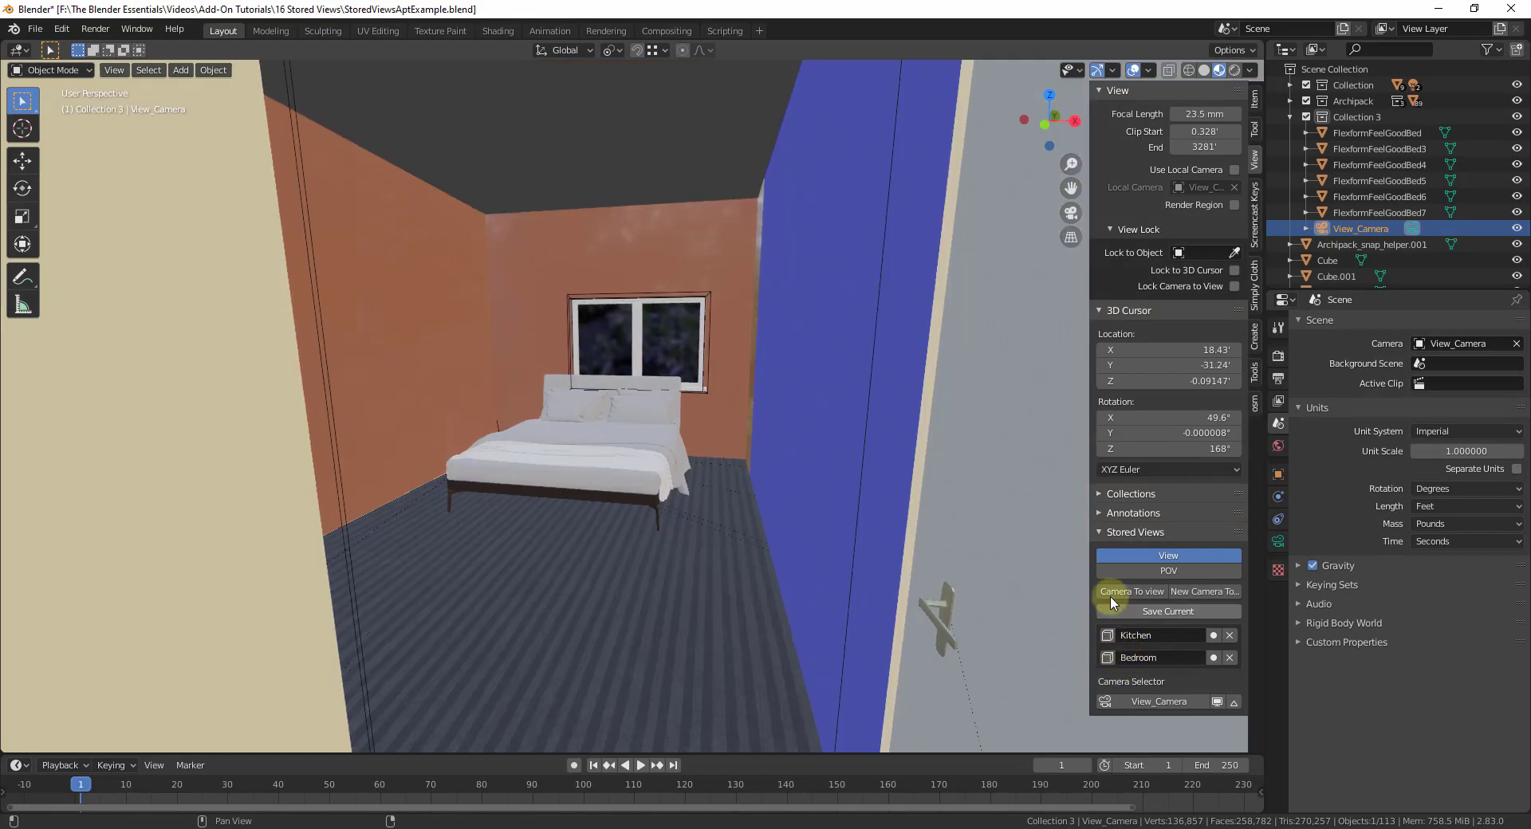
left_click(1200, 113)
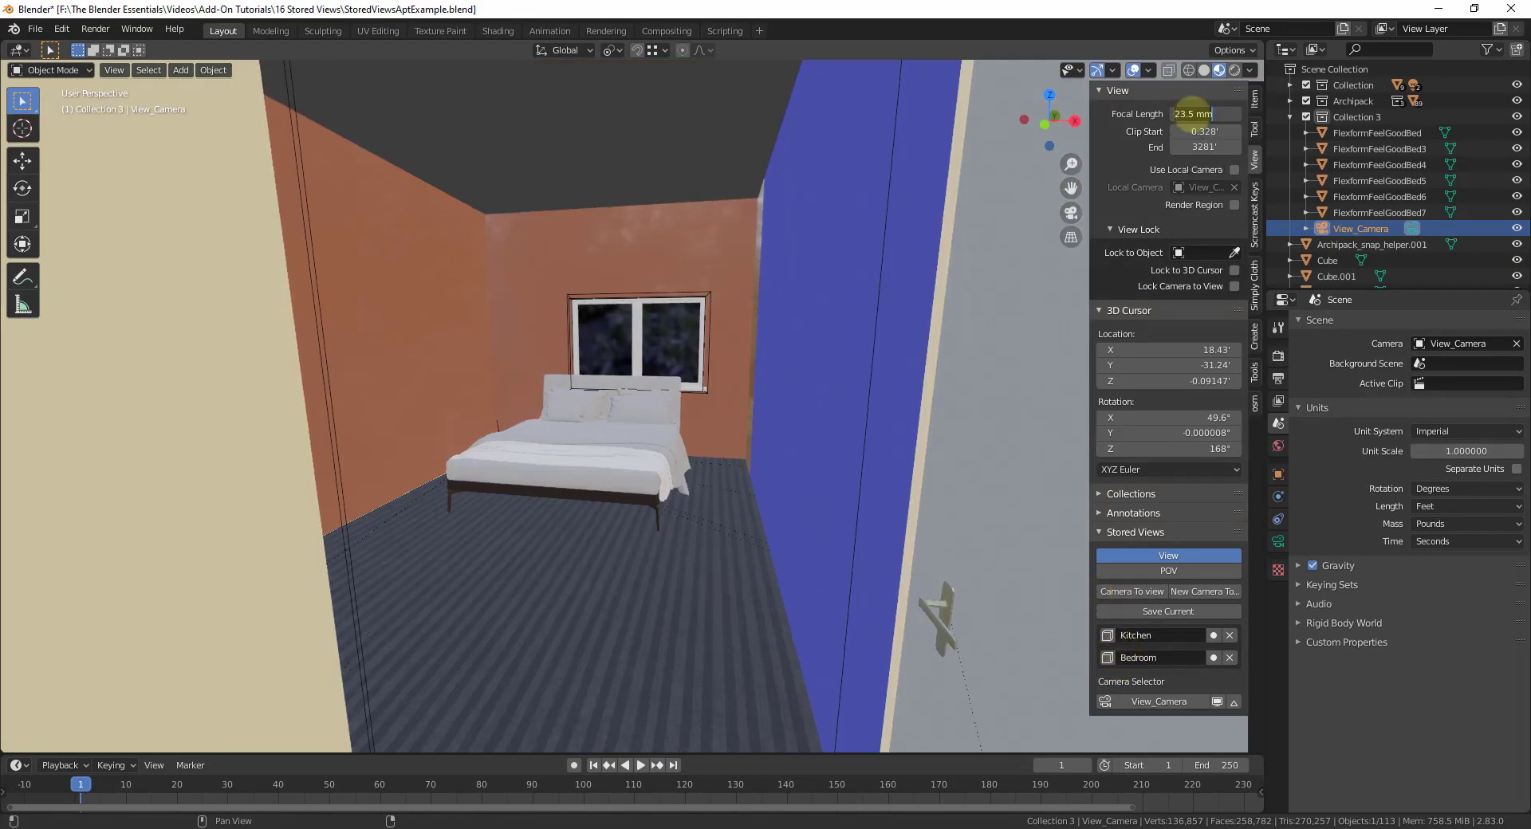
type("50")
key("Return")
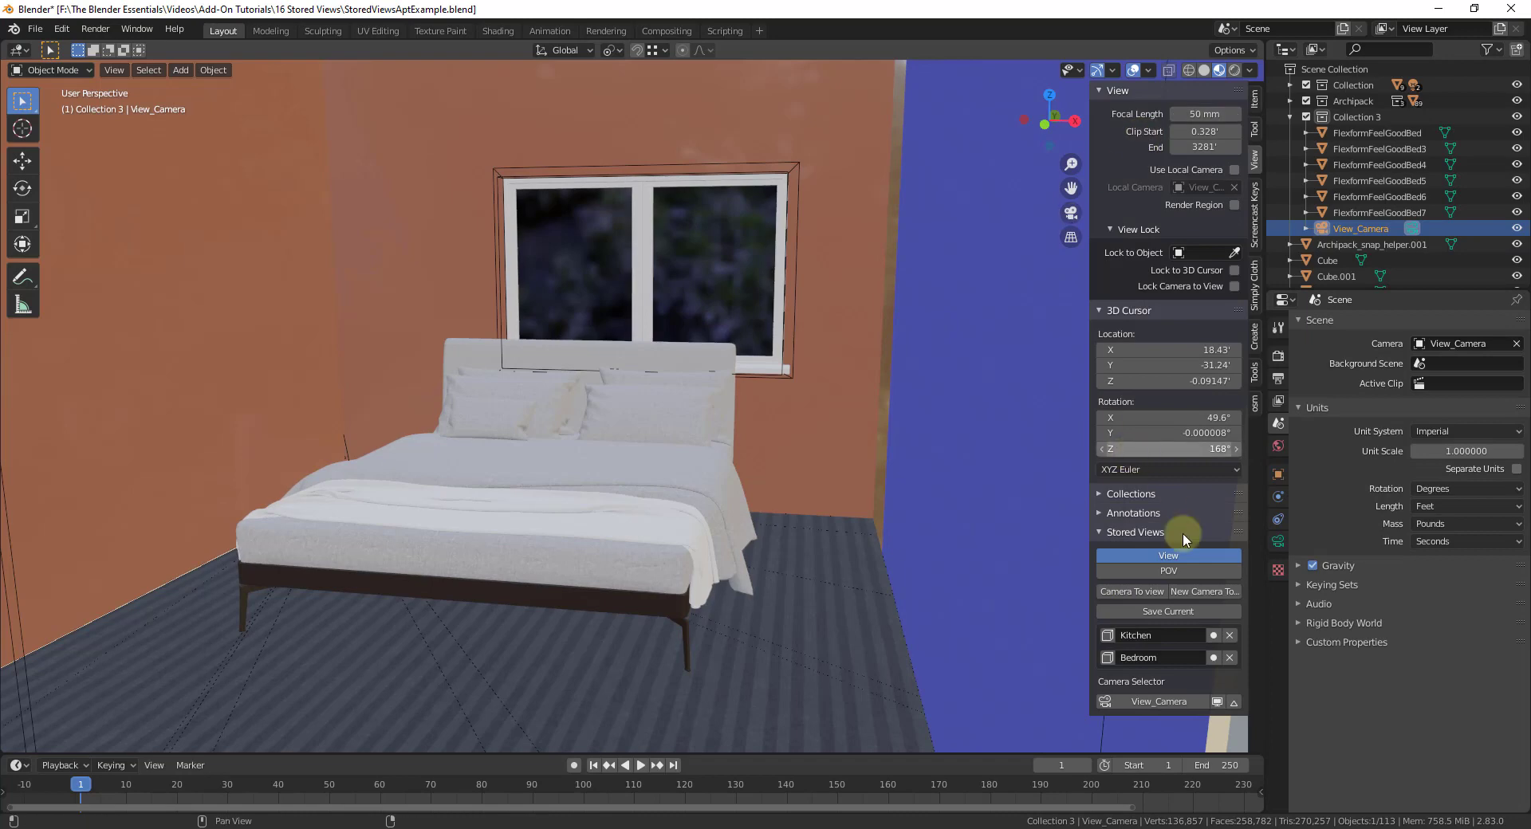
left_click(1214, 658)
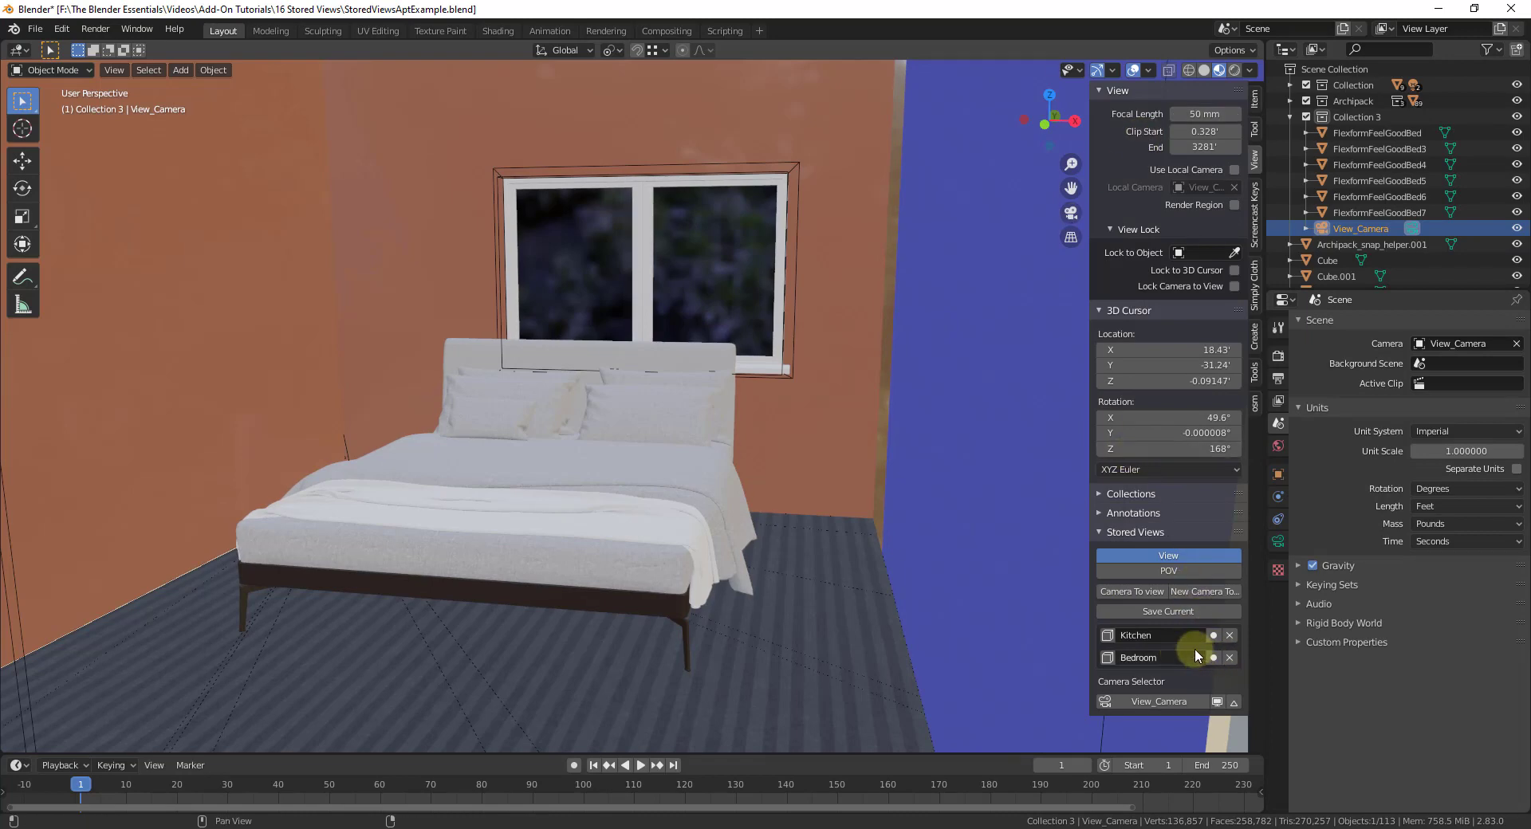
Create a new camera aligned to the Bedroom view and leave the camera view
left_click(1194, 591)
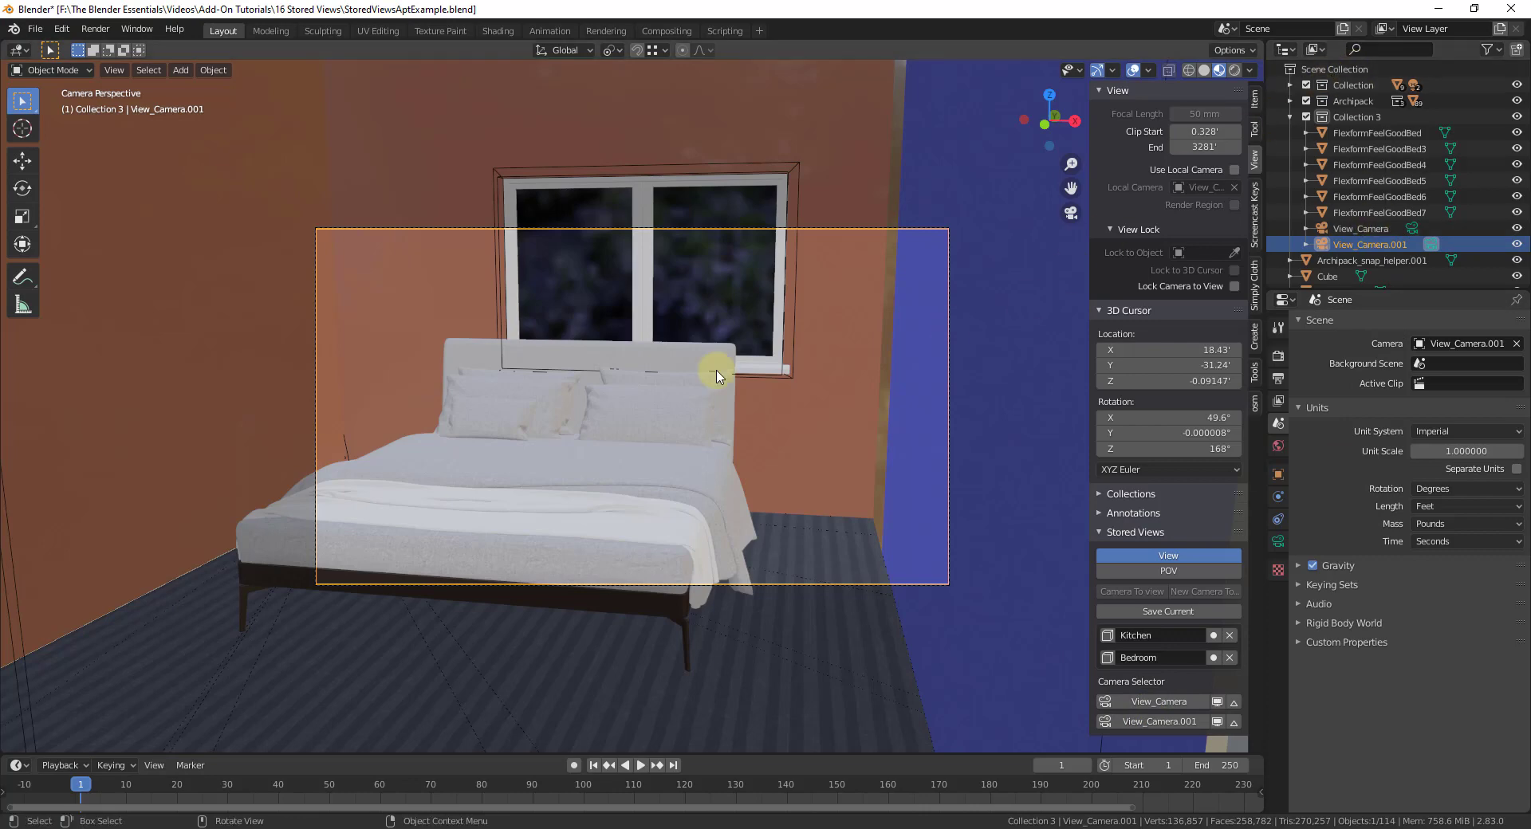
key("KP_0")
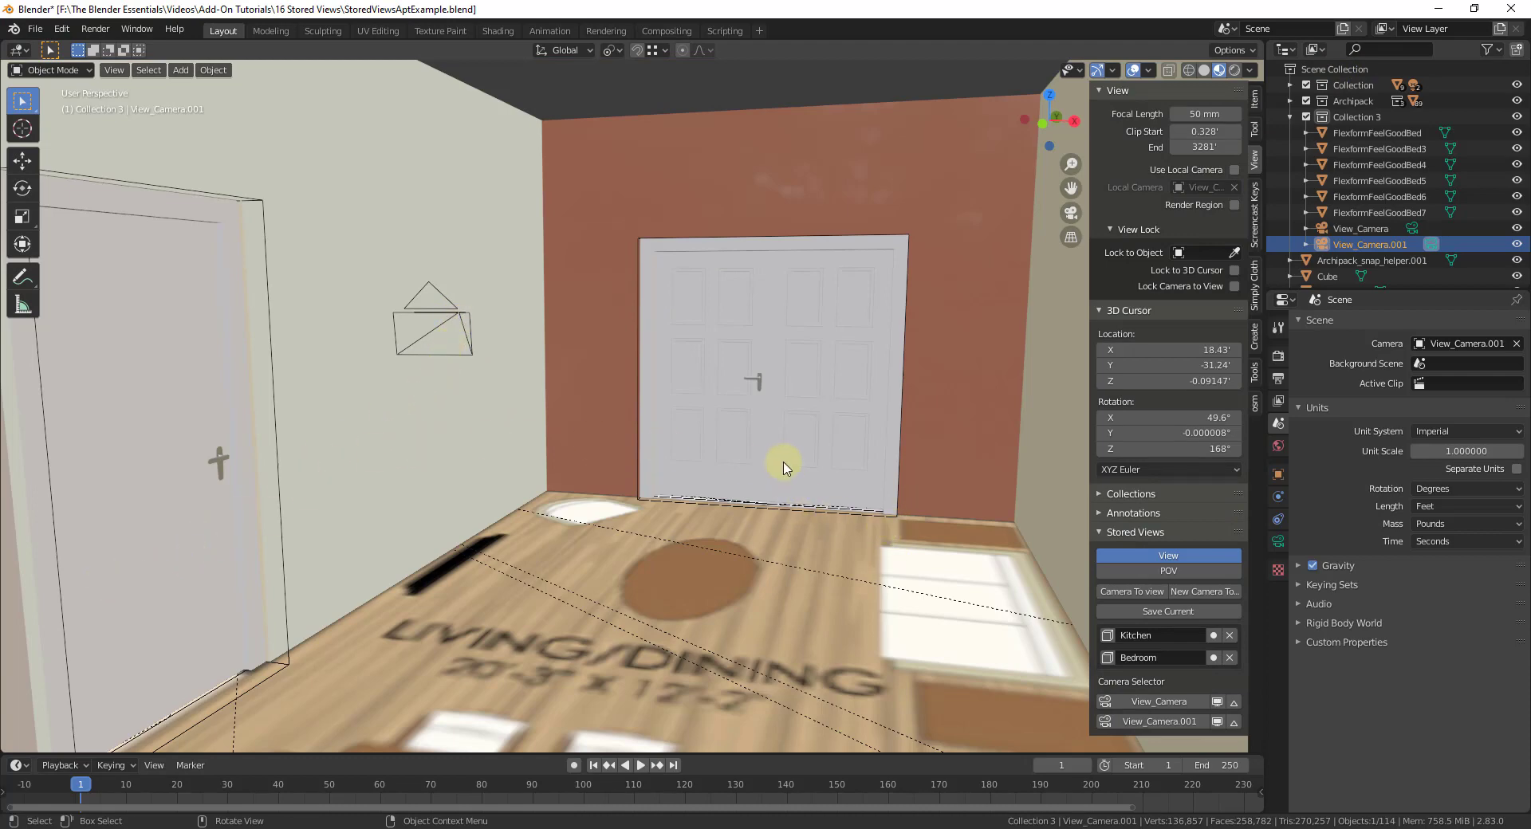
Frame the double door in the living/dining room, make View_Camera the active camera and align it to this view
middle_click_drag(783, 459, 783, 438)
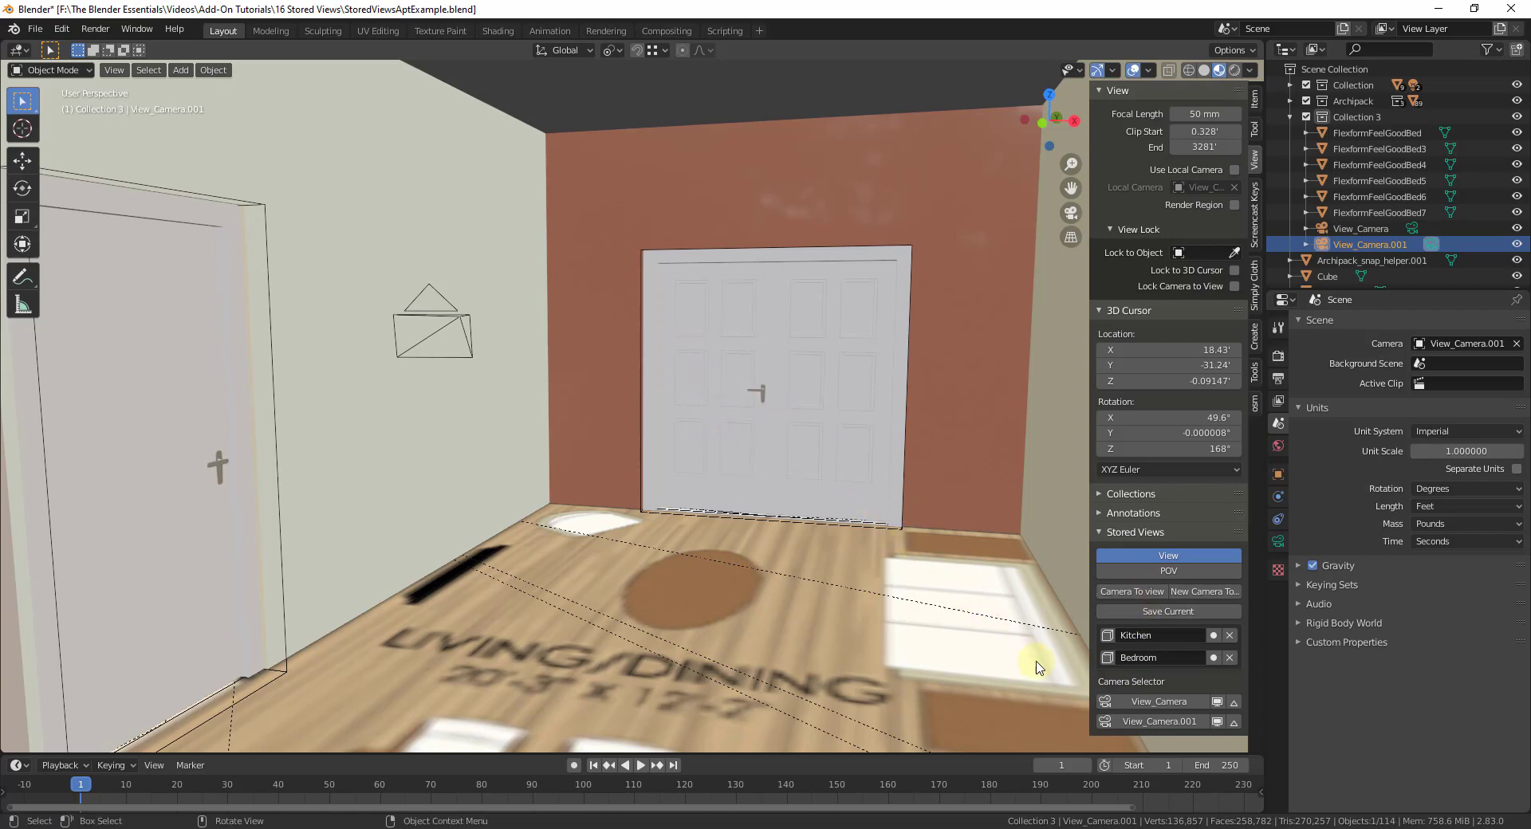
left_click(1142, 704)
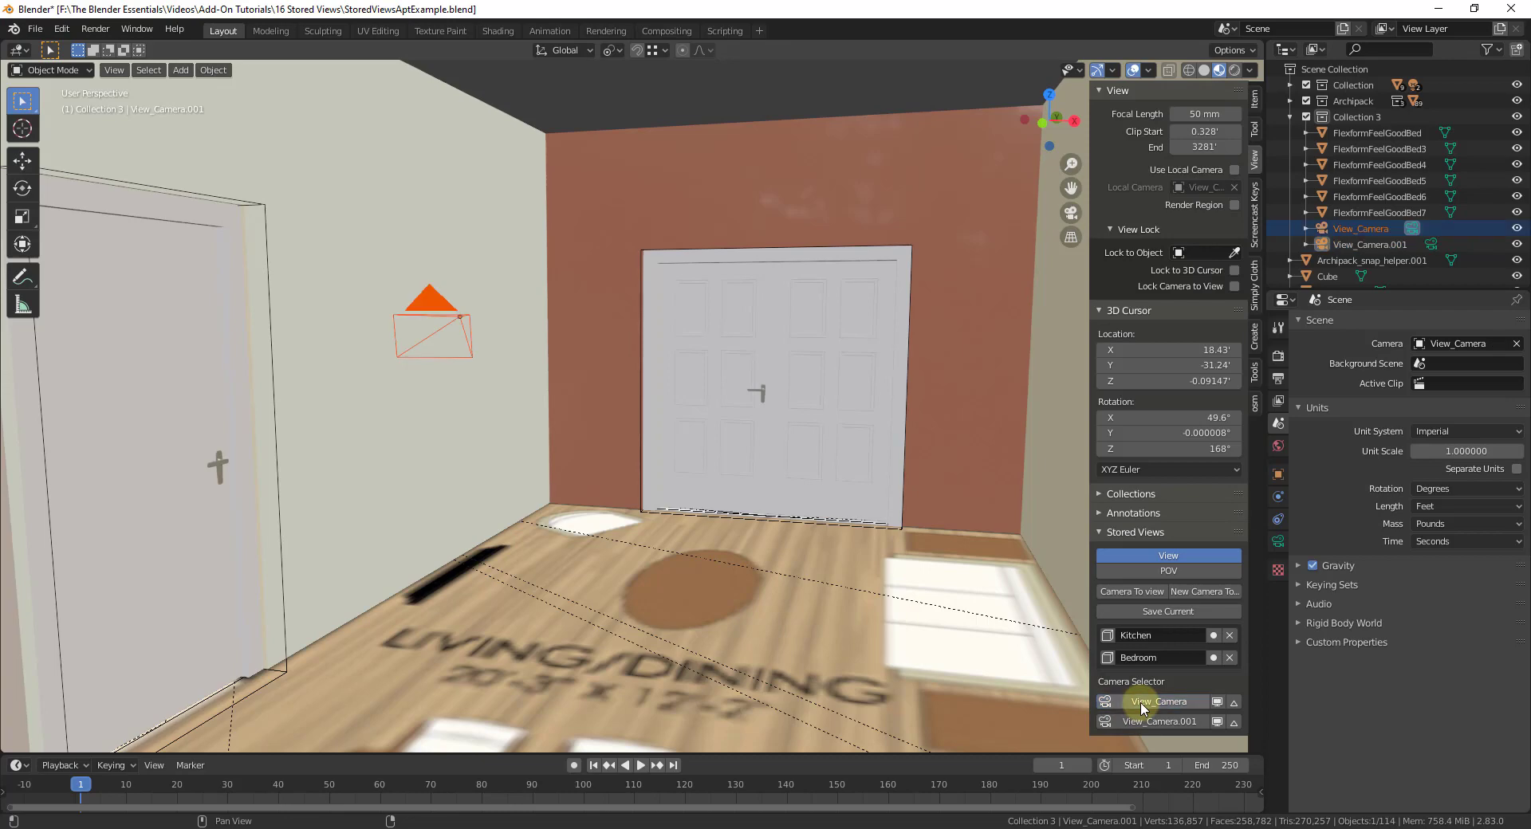
left_click(1129, 591)
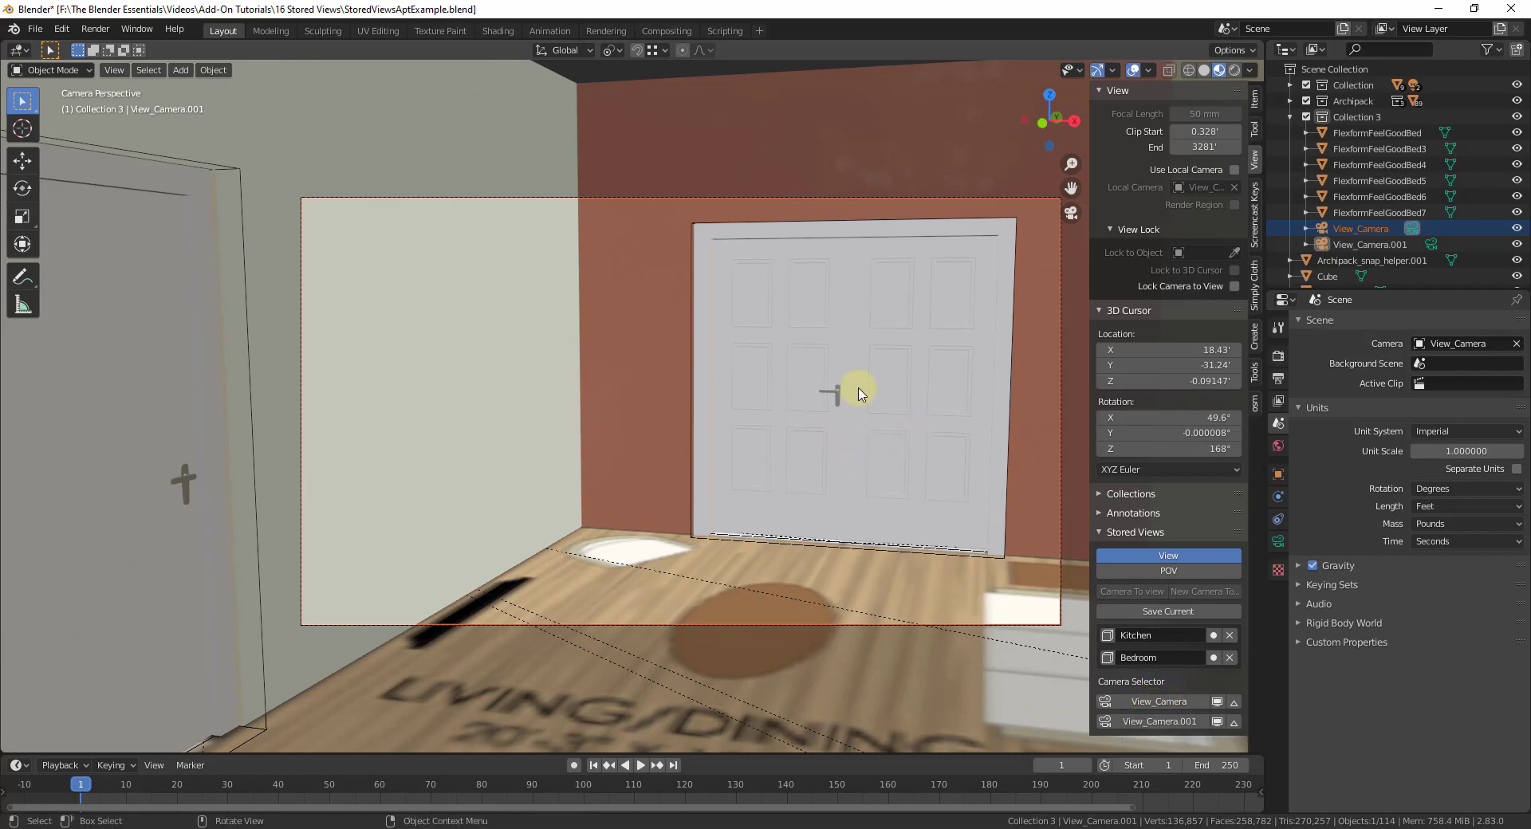
Alternate between the Bedroom and Kitchen stored views and return to the living room view through View_Camera
left_click(1107, 657)
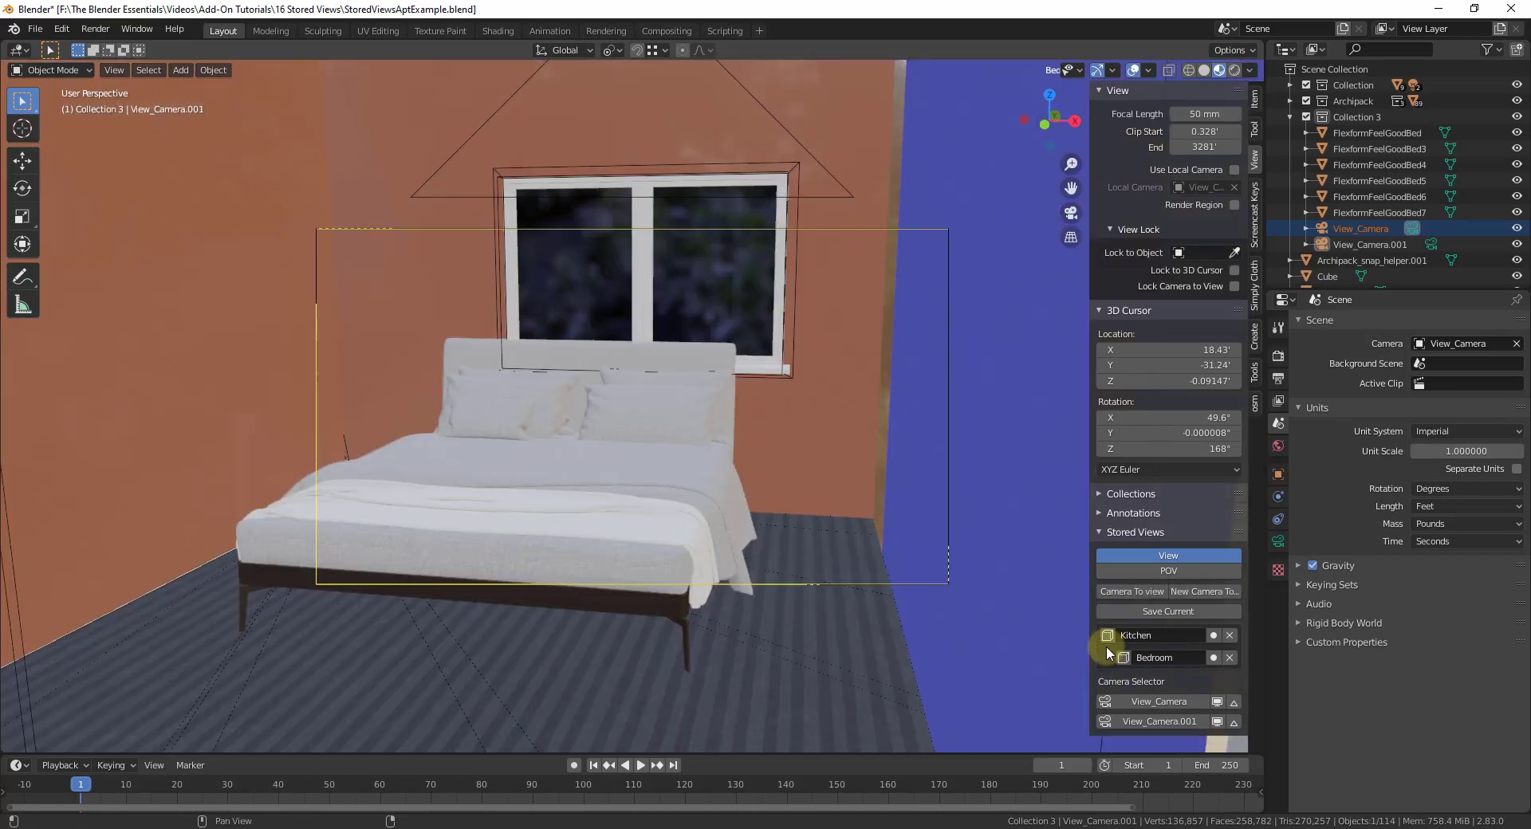
left_click(1108, 635)
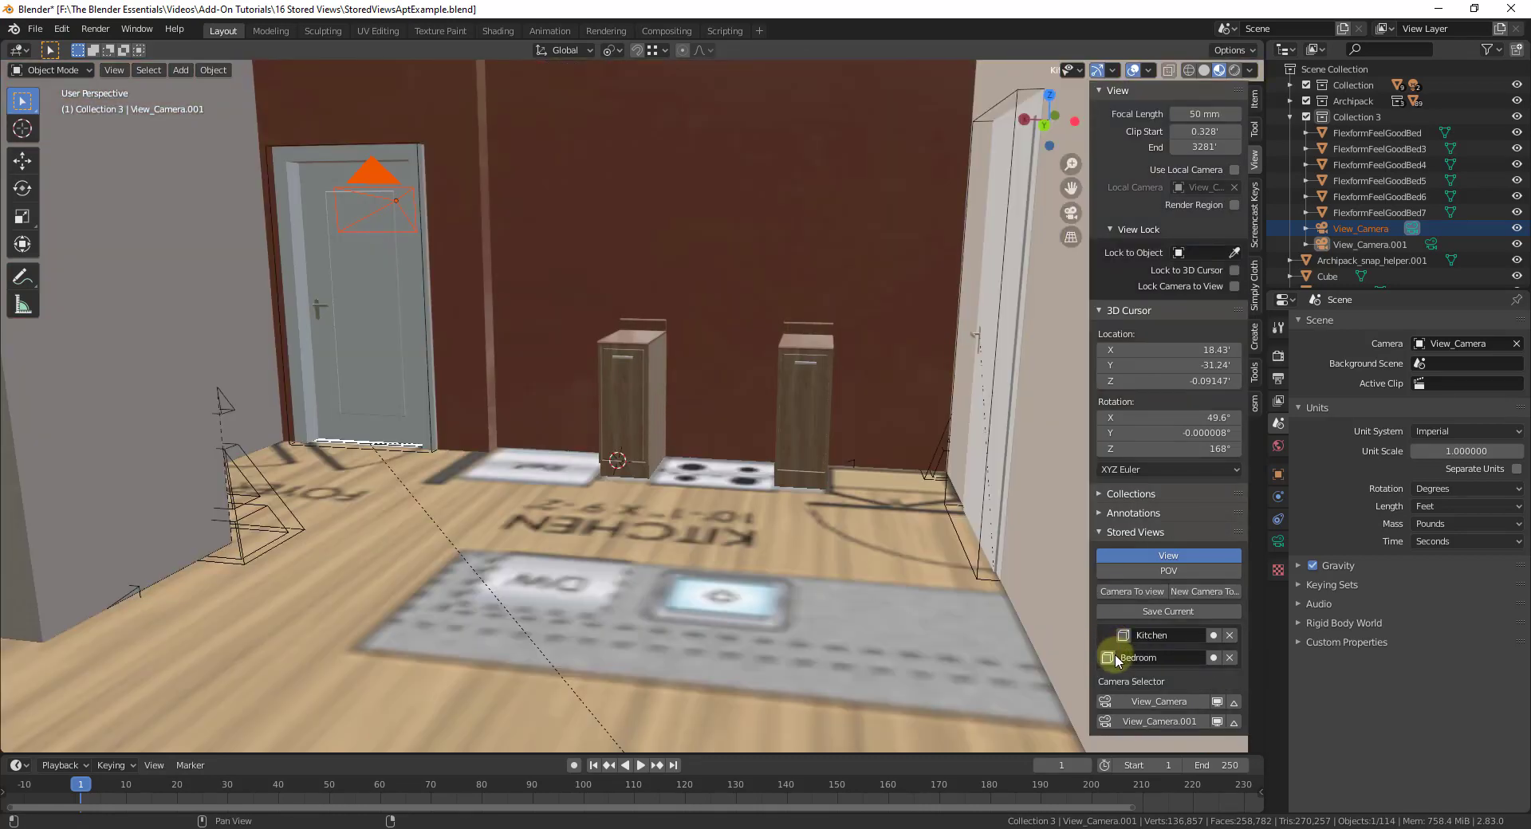
left_click(1108, 657)
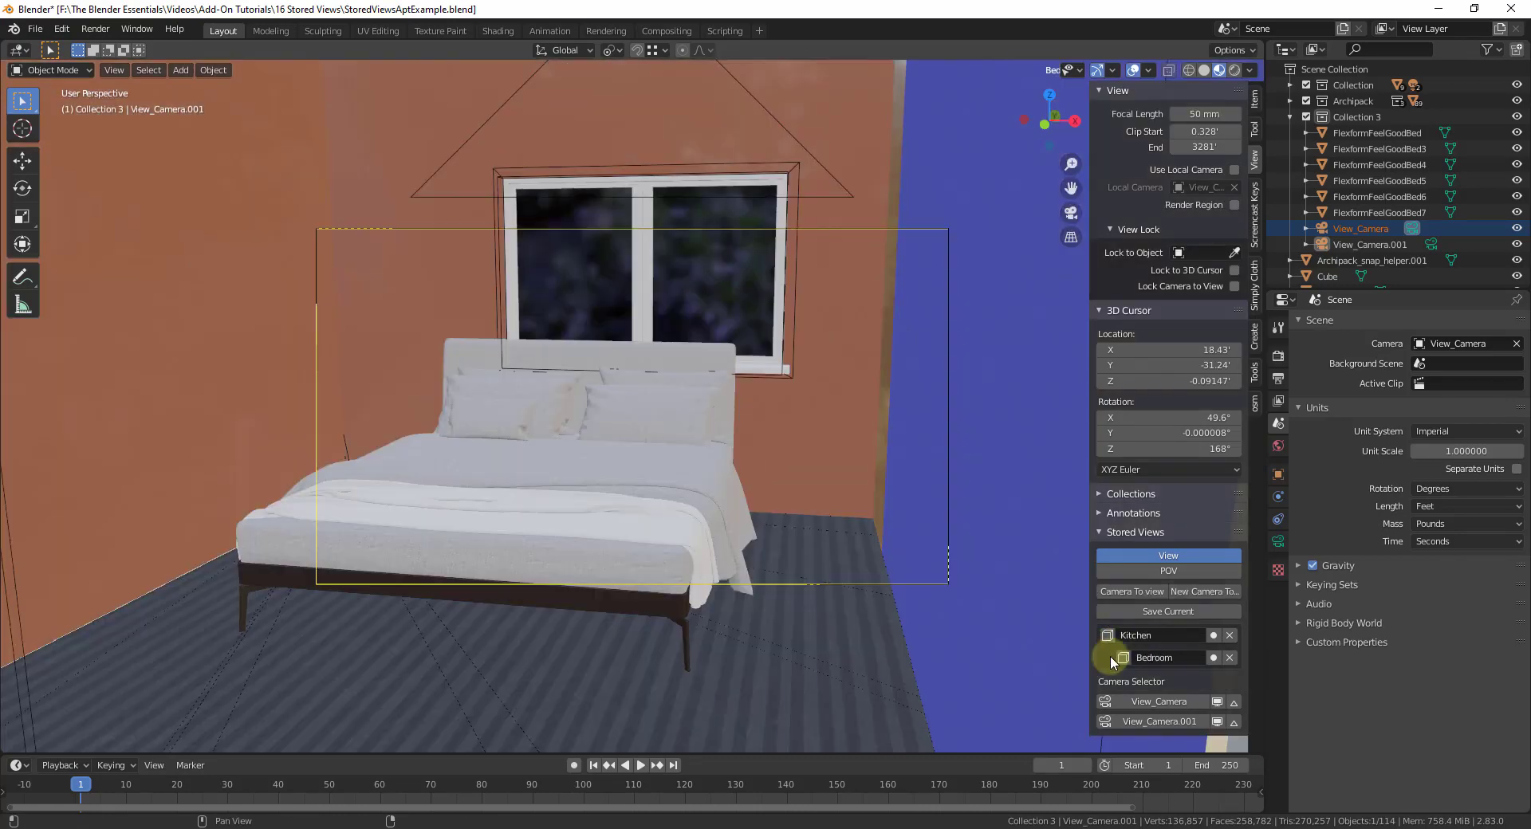
left_click(1155, 701)
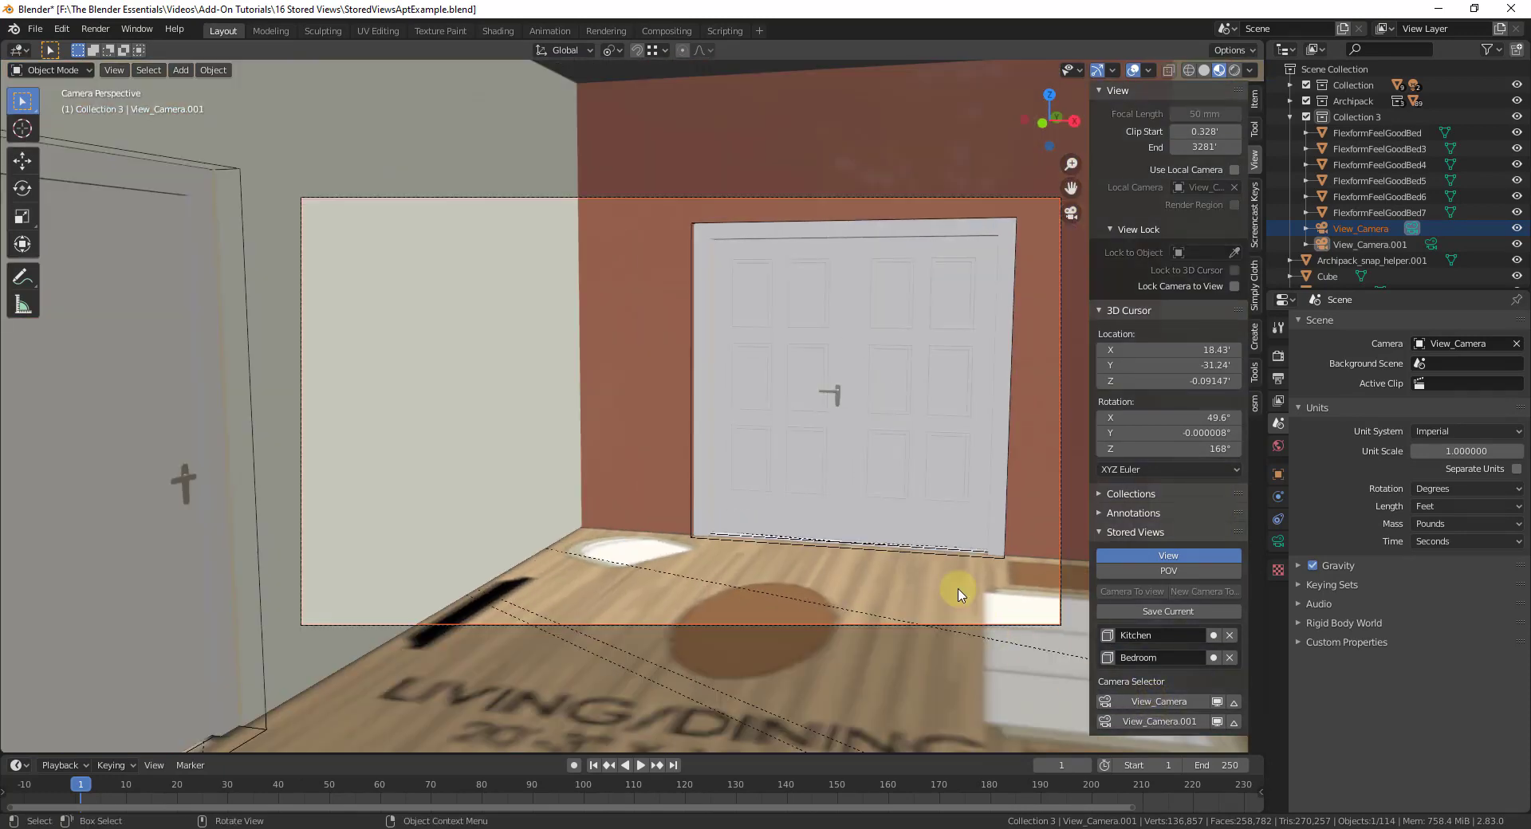
Frame the living/dining room from a higher angle outside the camera view and save it as a stored view in POV mode
key("KP_0")
scroll(728, 461, "down", 4)
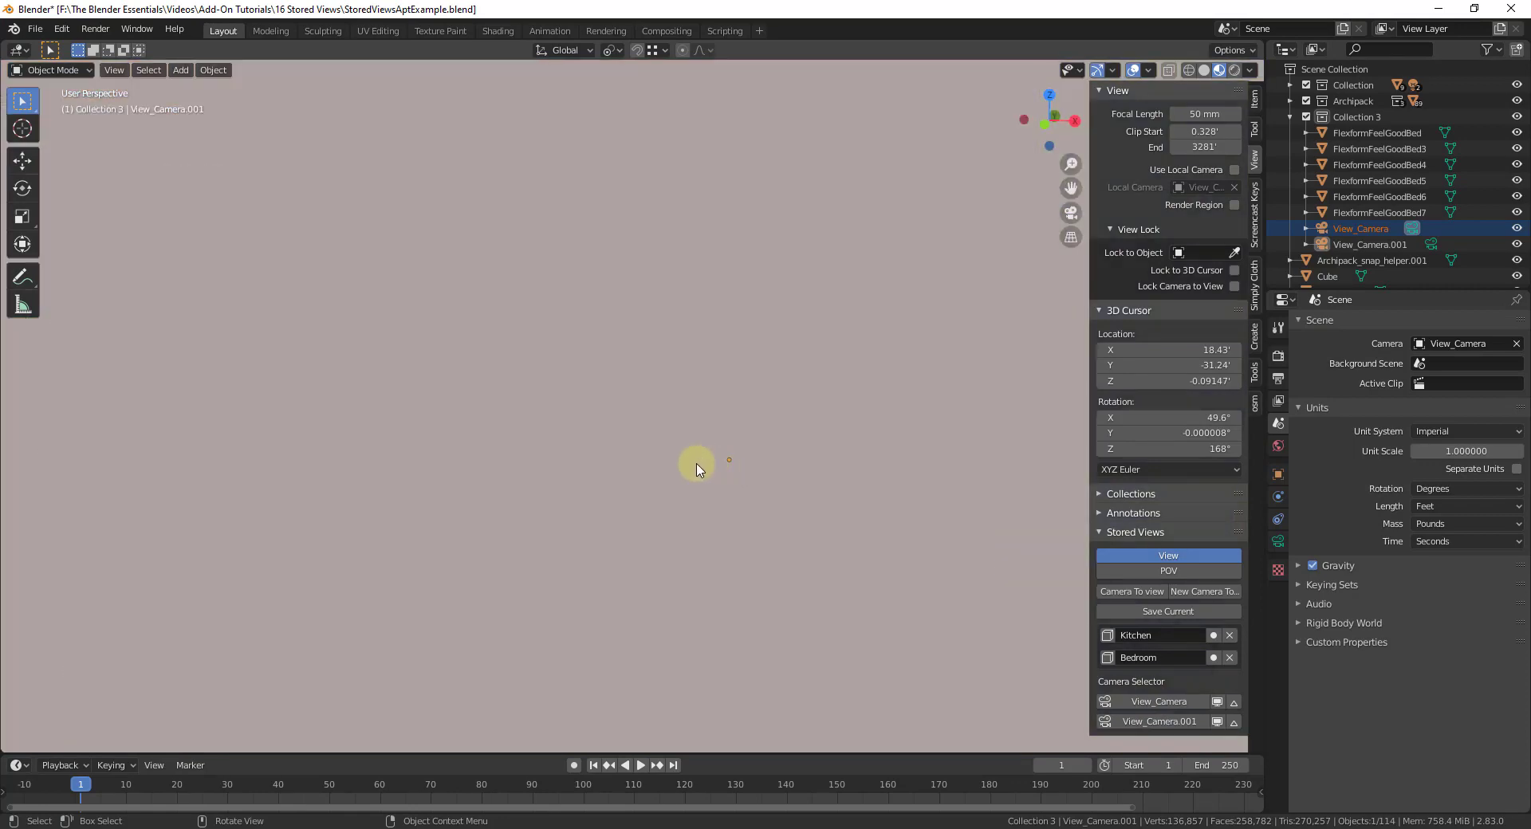
scroll(467, 439, "down", 6)
scroll(703, 400, "down", 3)
middle_click_drag(892, 424, 677, 635, "shift")
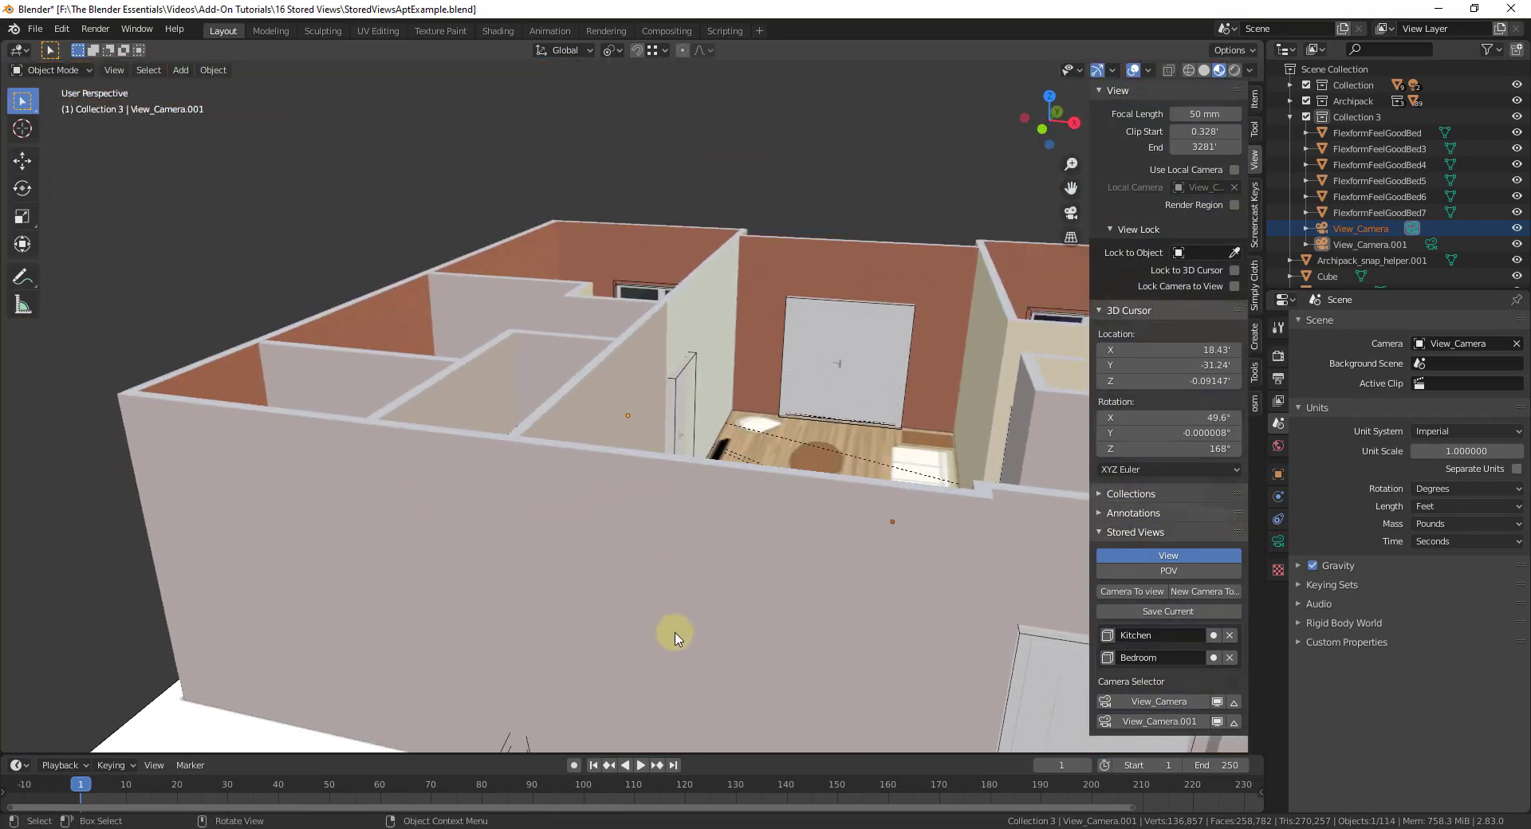
scroll(885, 438, "up", 4)
left_click(1171, 570)
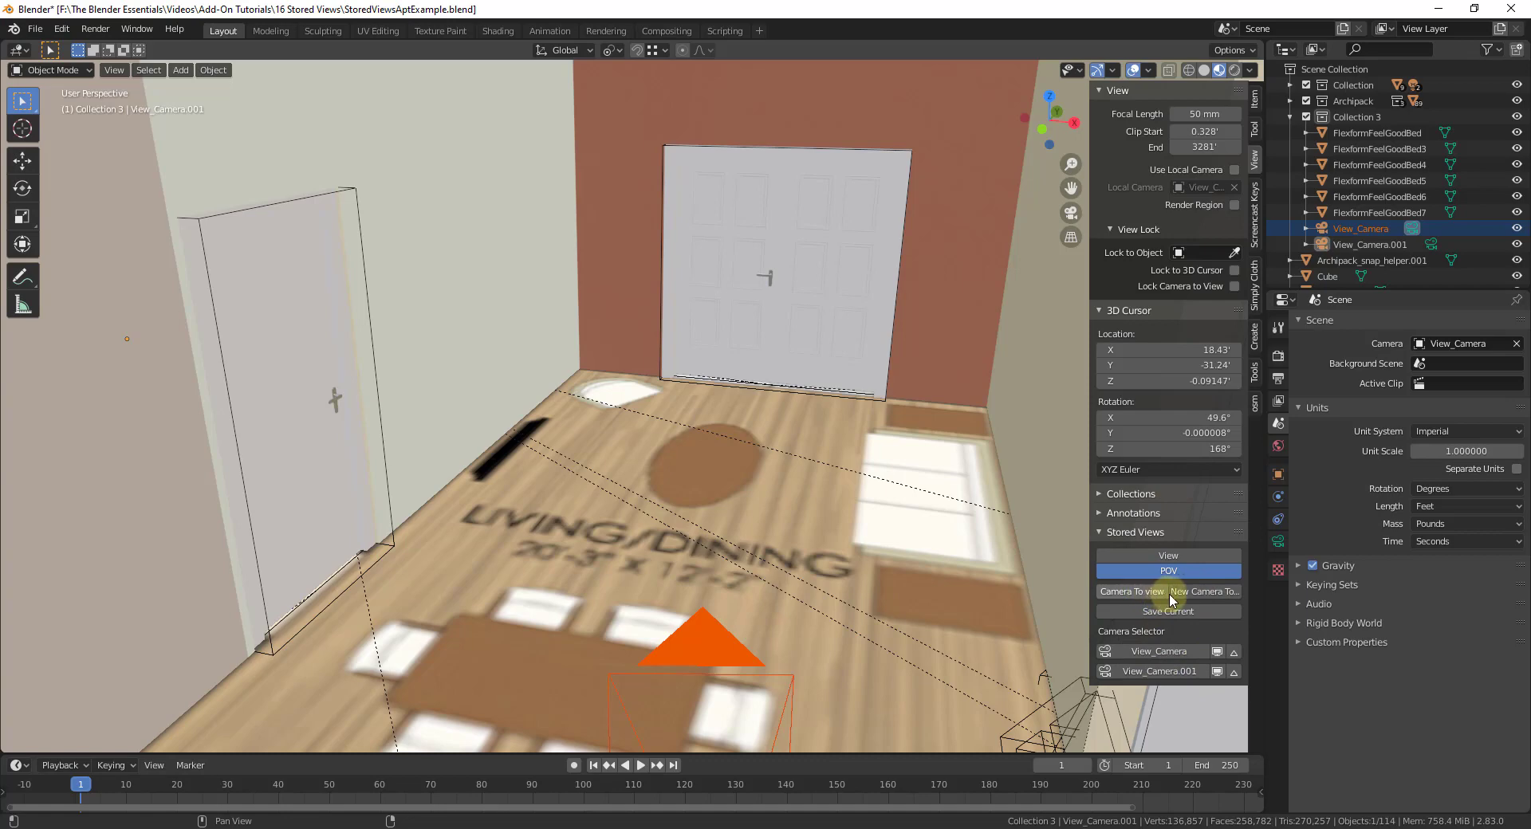
middle_click_drag(885, 511, 879, 449)
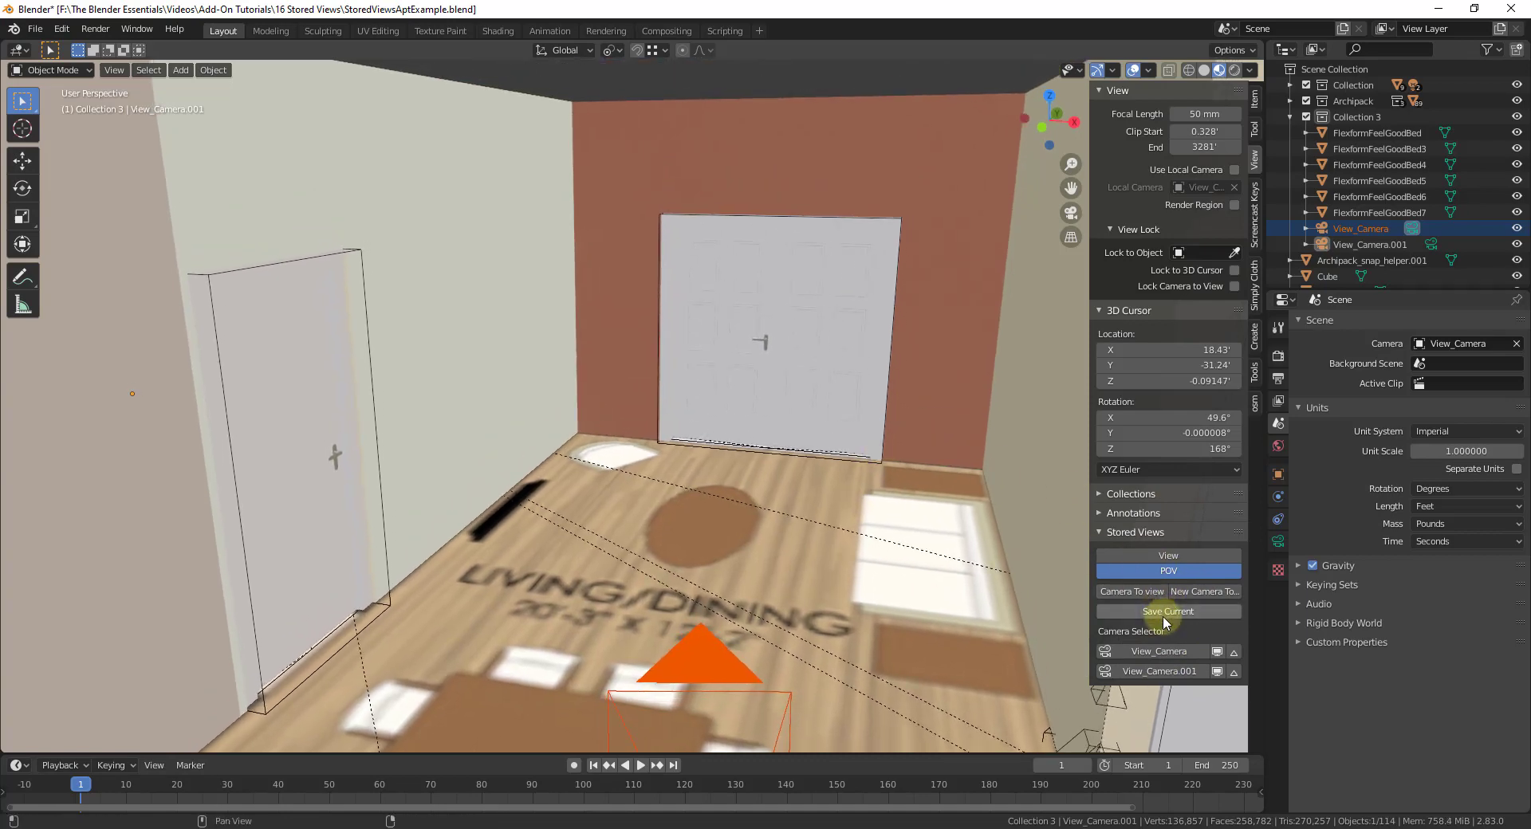
left_click(1166, 611)
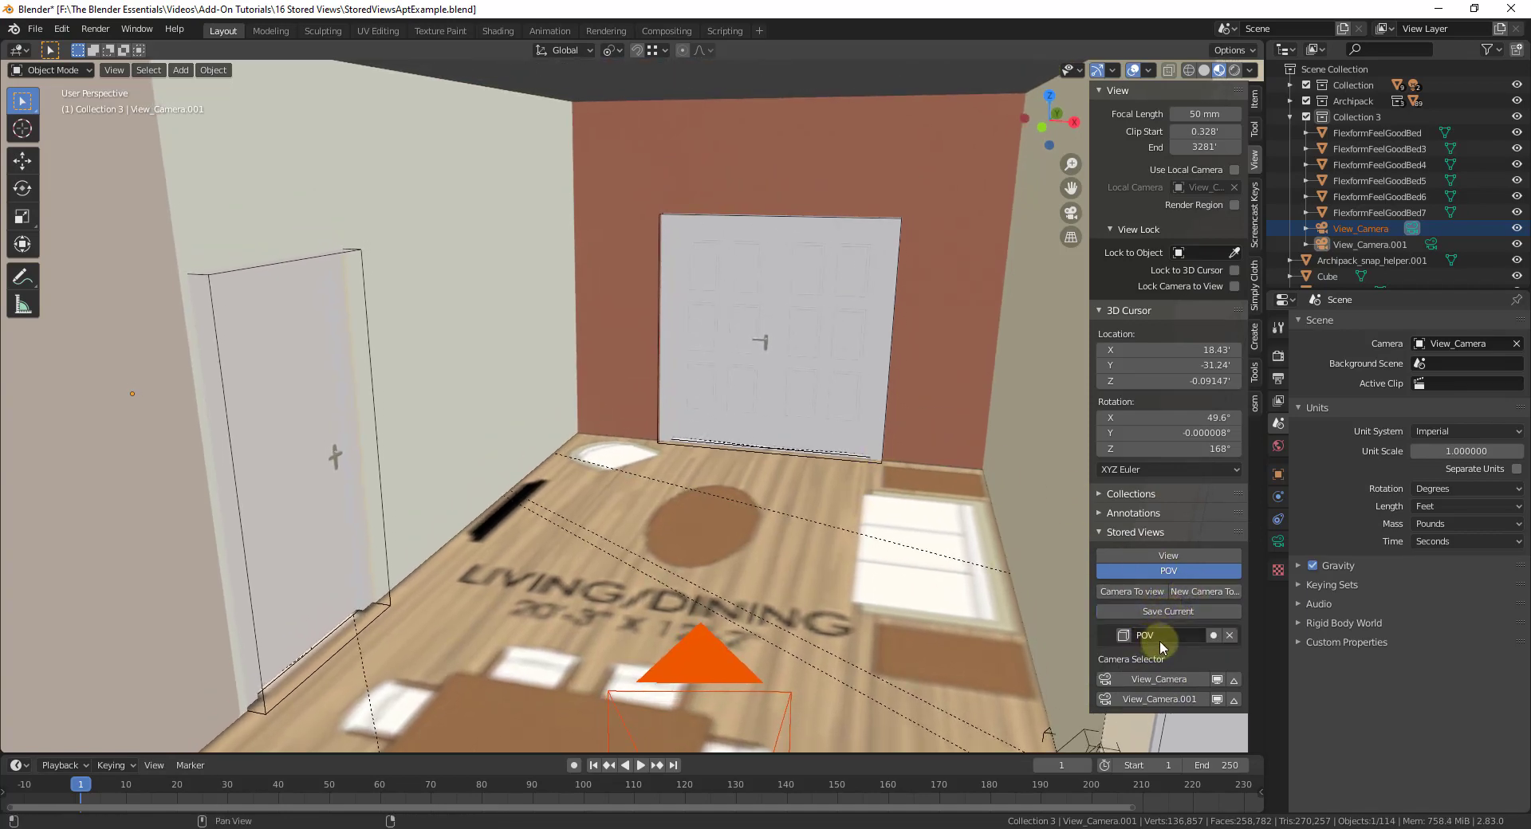
Recall the Kitchen stored view in View mode and the saved point of view in POV mode to compare them
left_click(1141, 556)
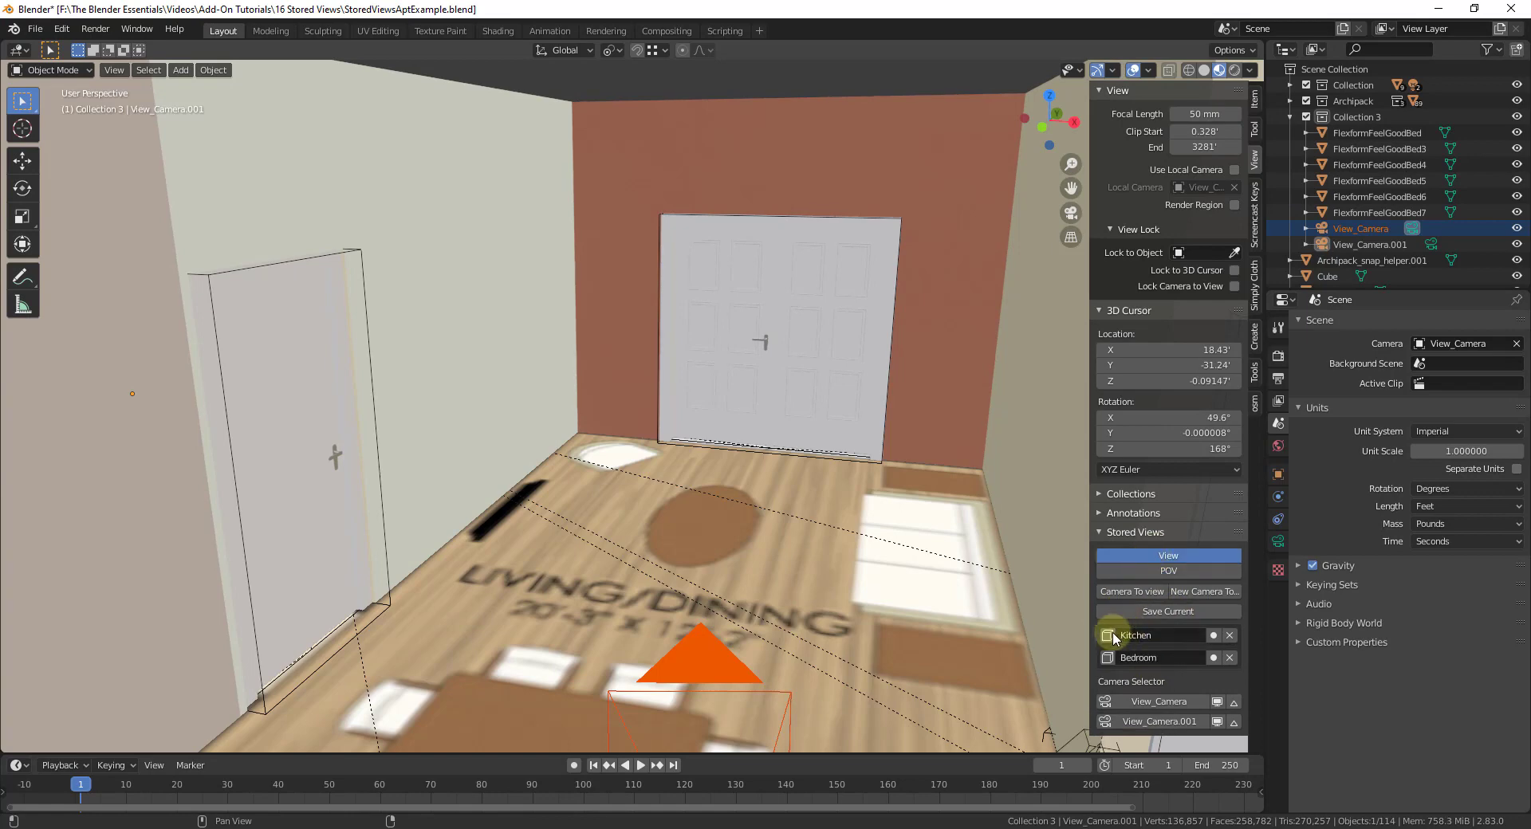
left_click(1121, 635)
left_click(1156, 571)
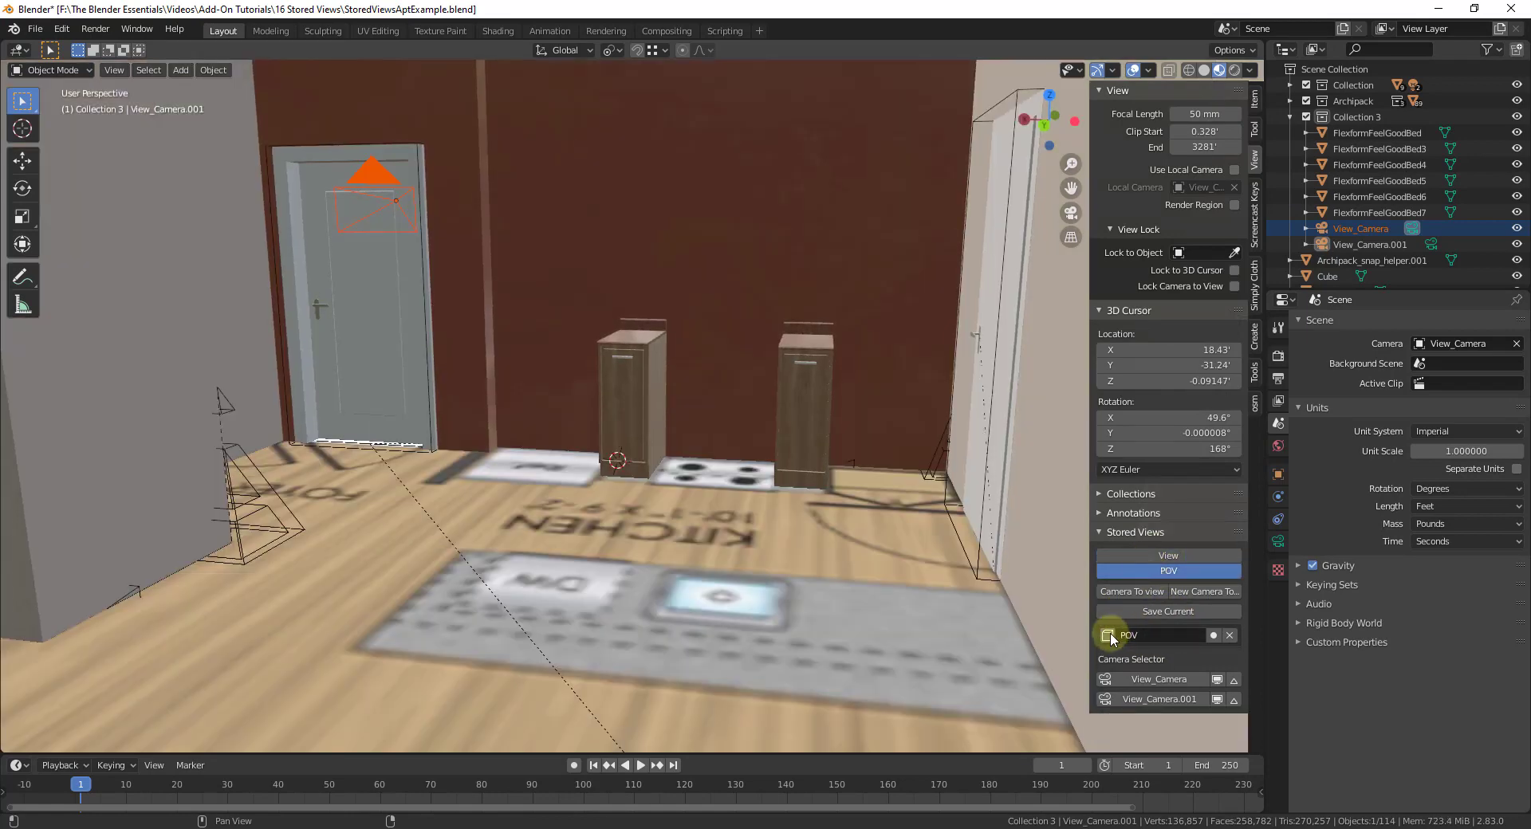
left_click(1117, 636)
Switch to the browser and read the POV instructions on the Stored Views page of the Blender Manual
left_click_drag(1530, 10, 865, 0)
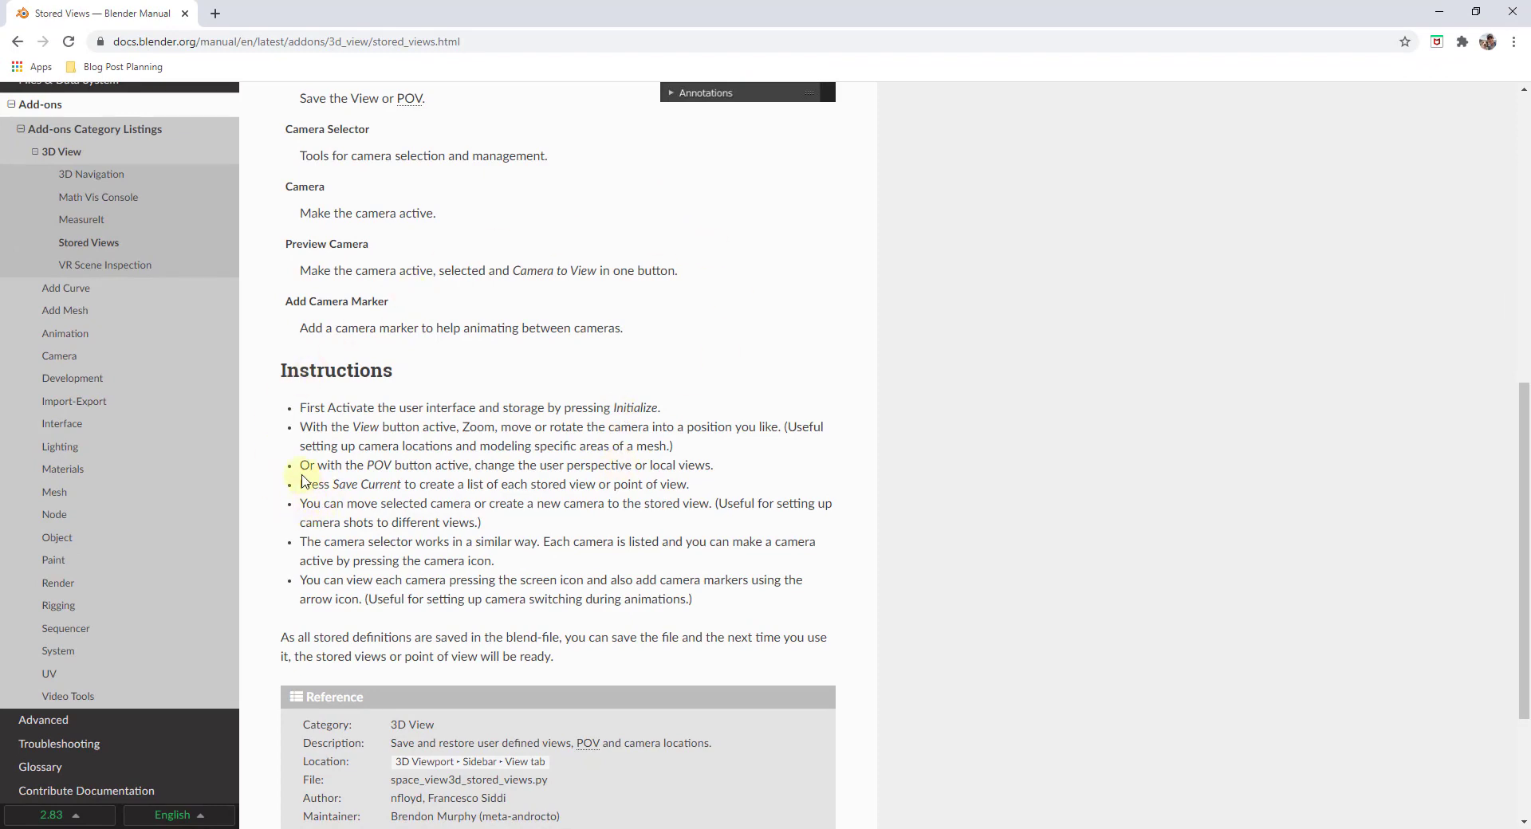
left_click_drag(300, 470, 706, 480)
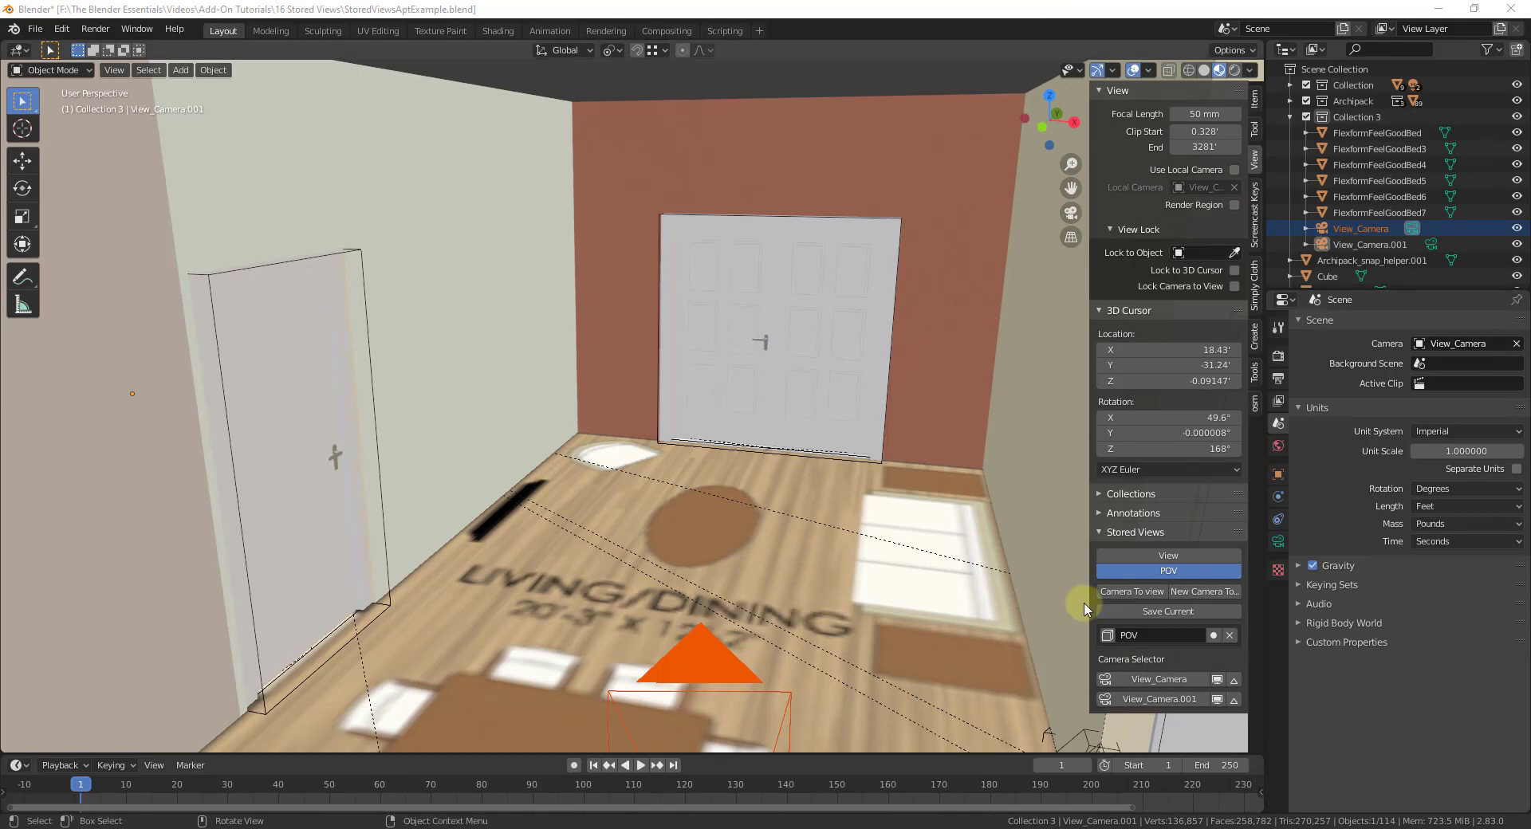
Return to Blender, set Stored Views back to View mode and recall the Kitchen view followed by the Bedroom view
left_click(1172, 556)
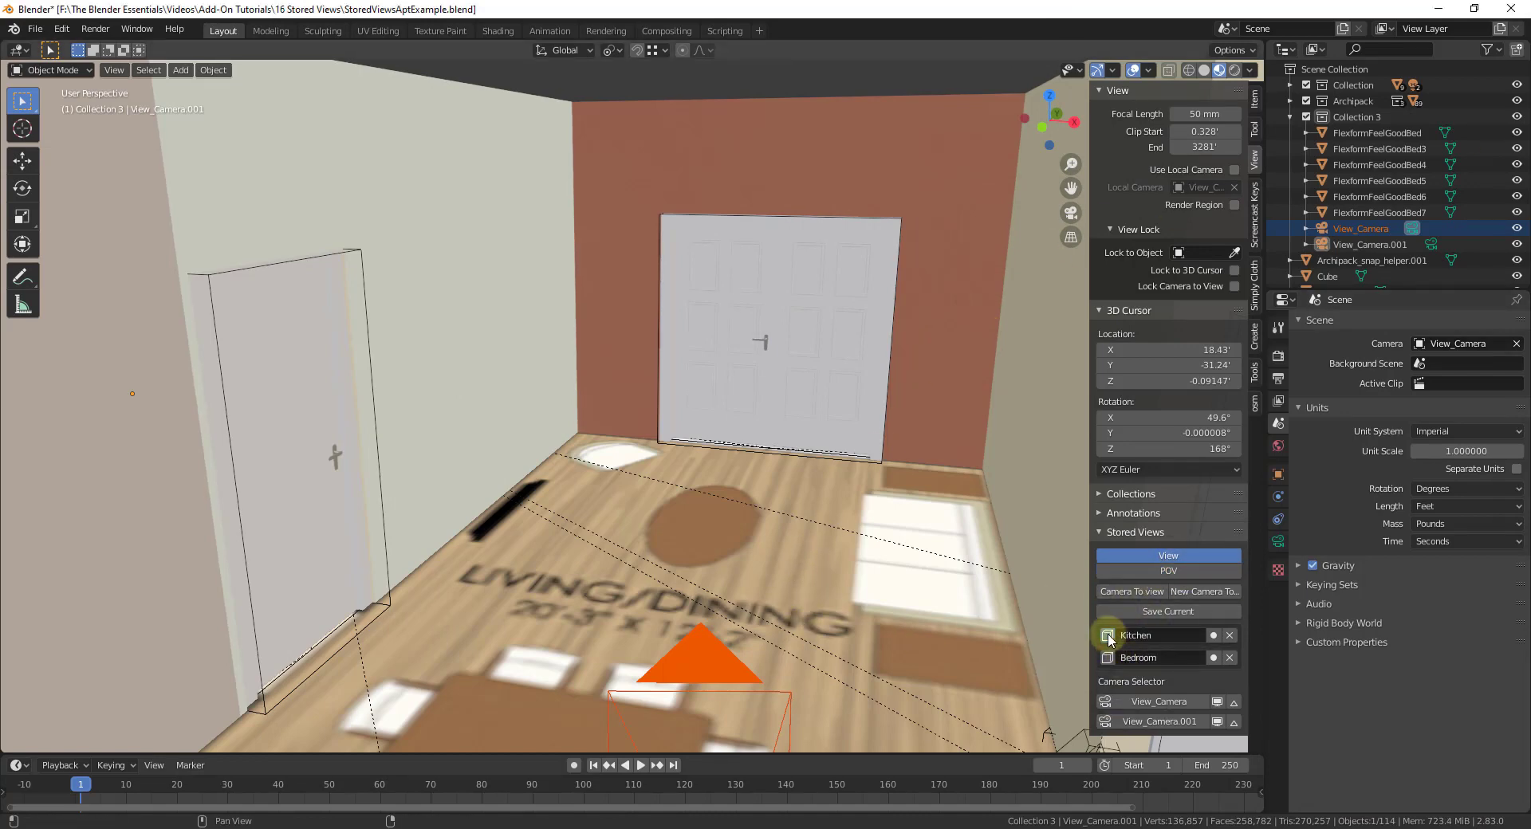
left_click(1108, 635)
left_click(1108, 658)
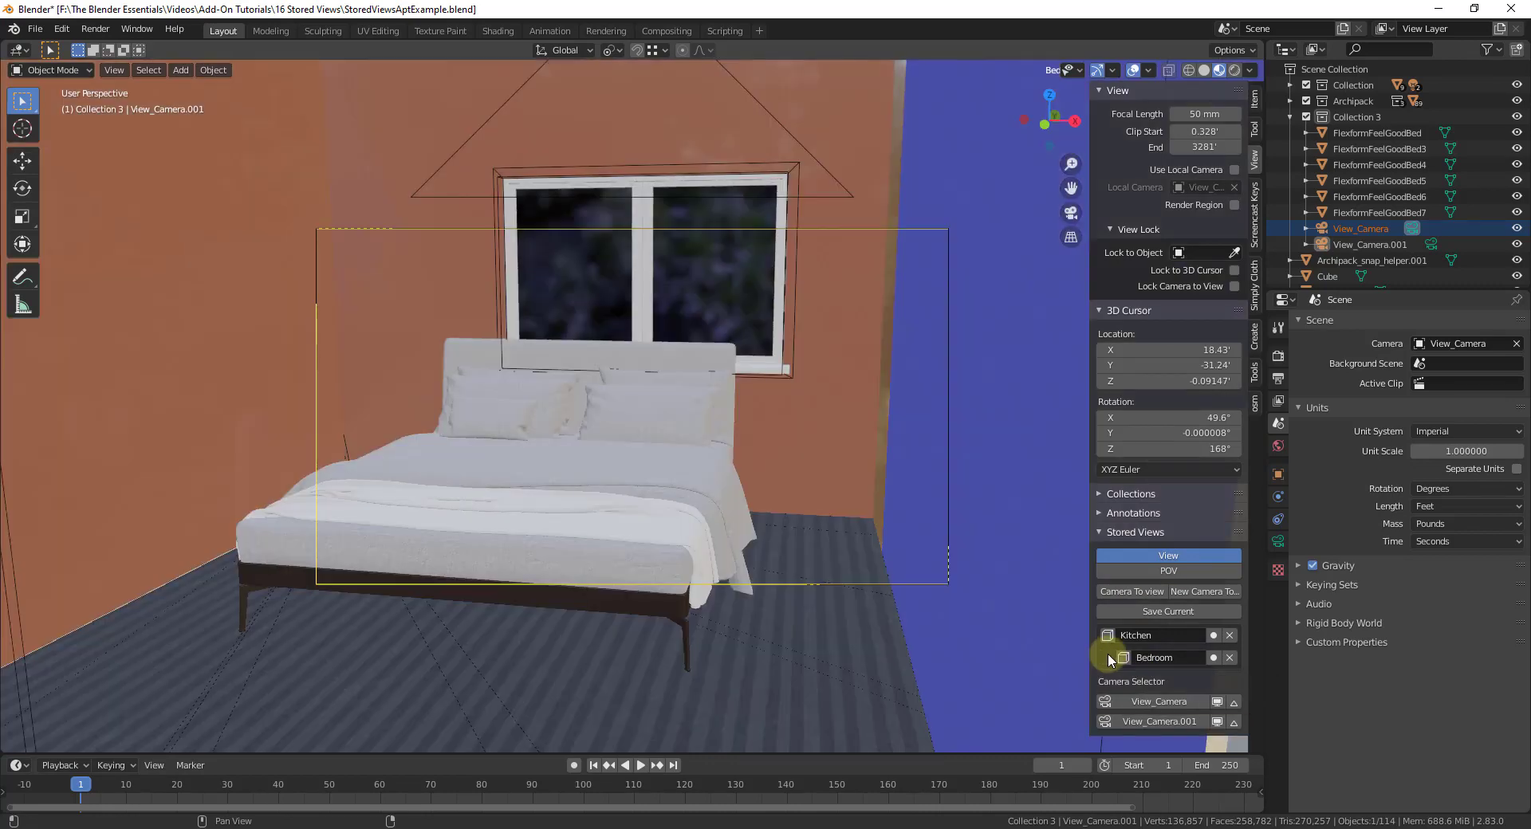